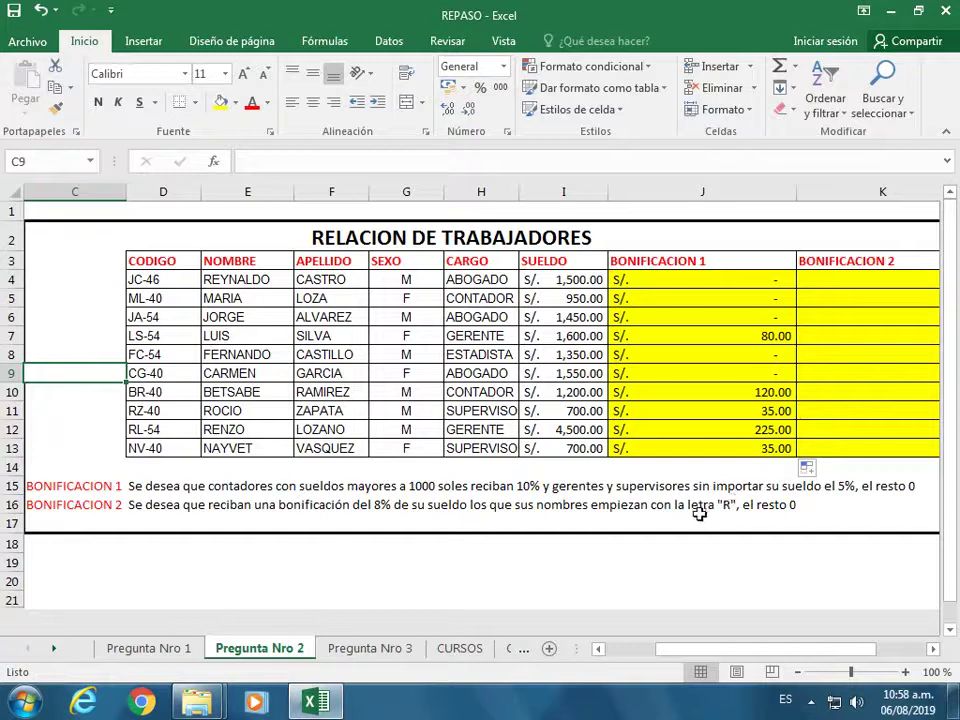
# Examine the names beginning with R in the NOMBRE column, the BONIFICACION 1 formula in J9 and the empty BONIFICACION 2 cells
pyautogui.click(232, 279)
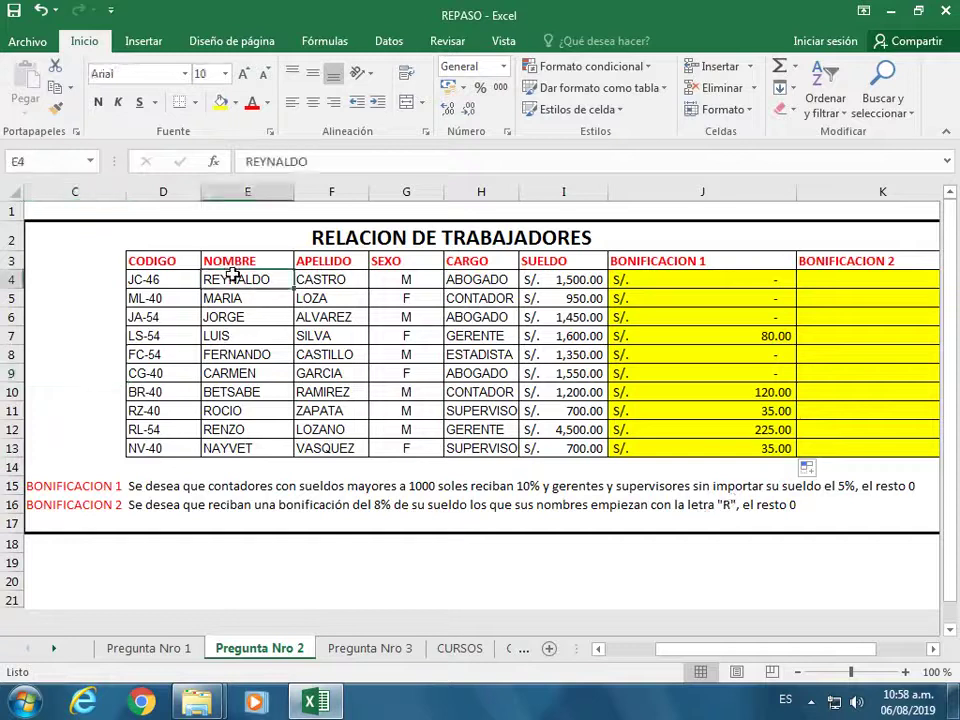
pyautogui.click(243, 410)
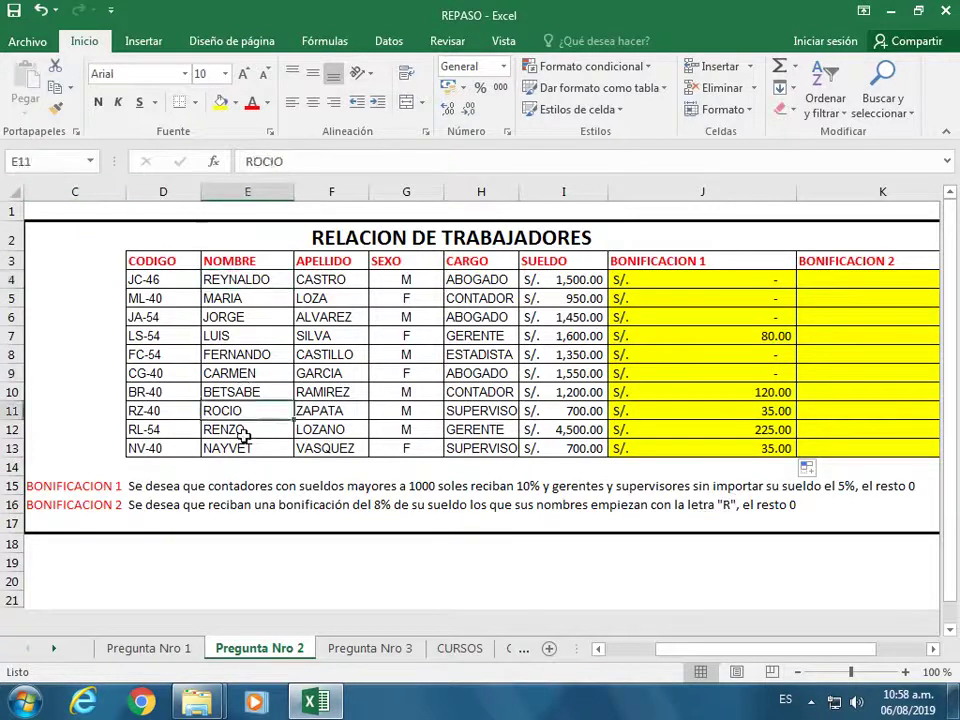
pyautogui.click(243, 432)
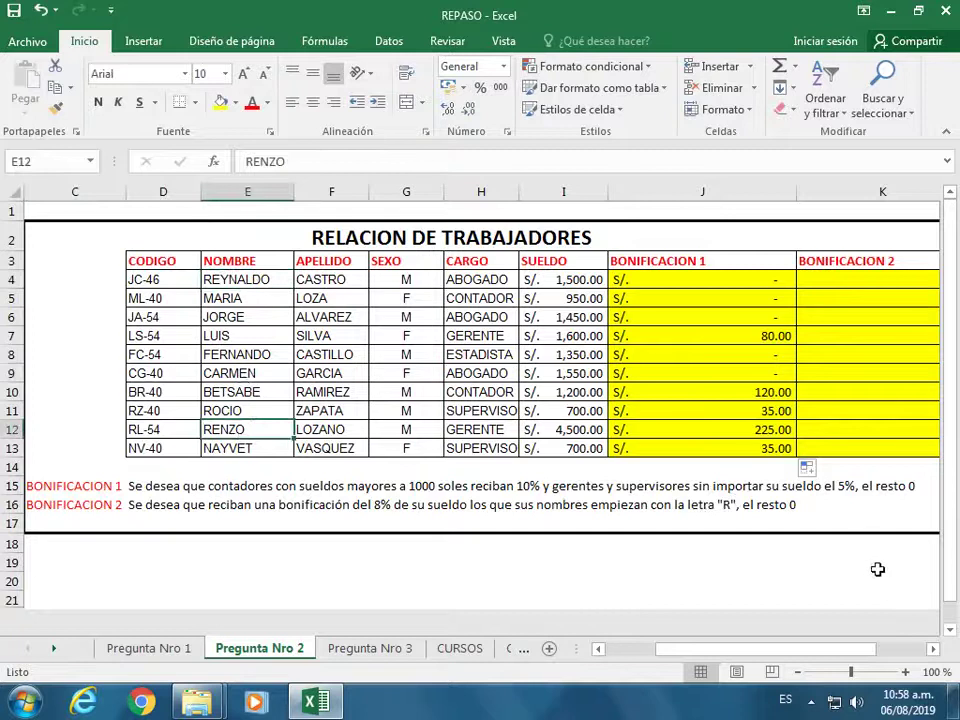
pyautogui.click(843, 336)
pyautogui.click(845, 373)
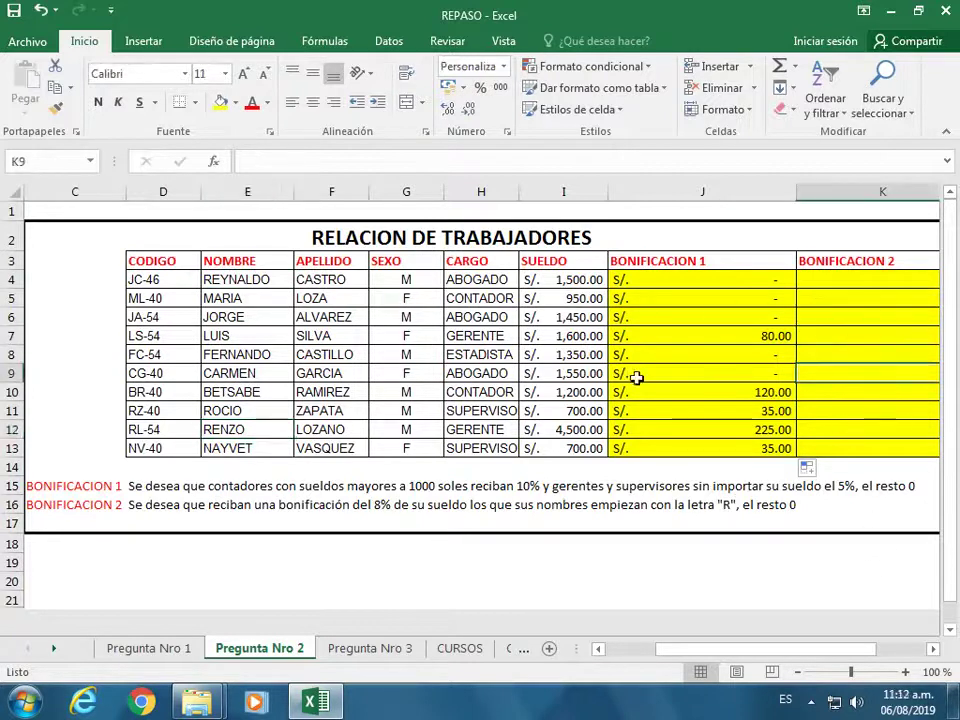
pyautogui.click(691, 377)
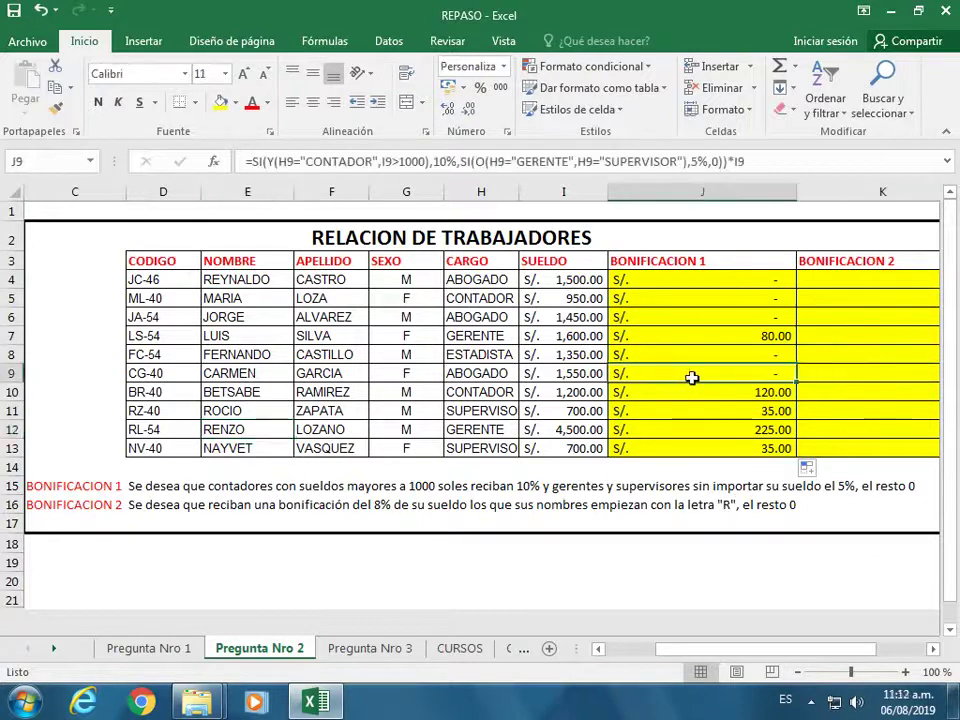
pyautogui.click(811, 332)
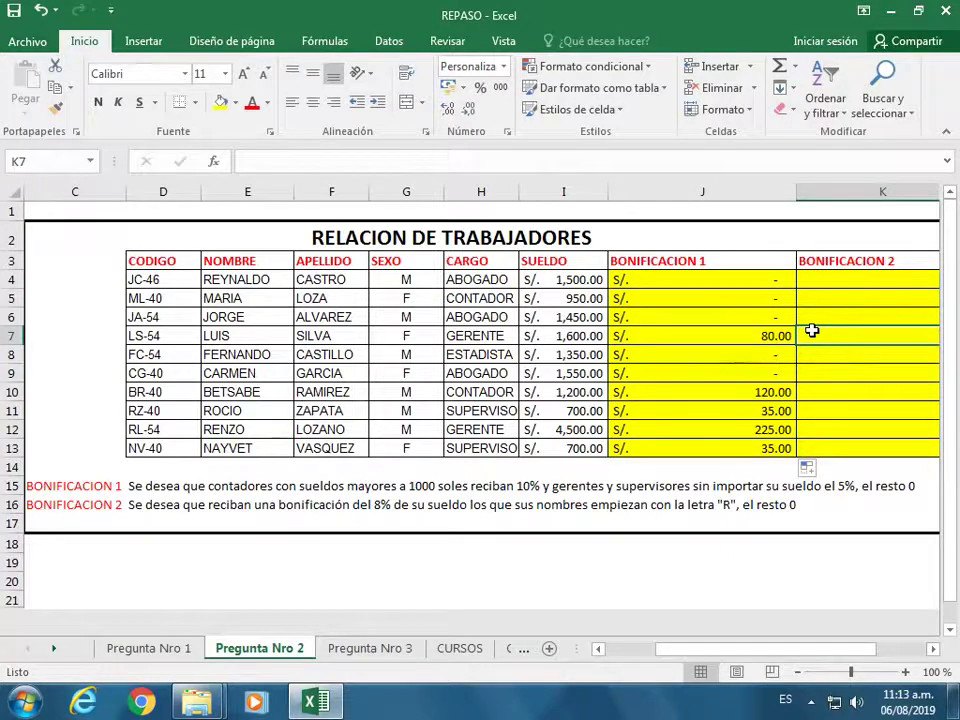
pyautogui.click(824, 315)
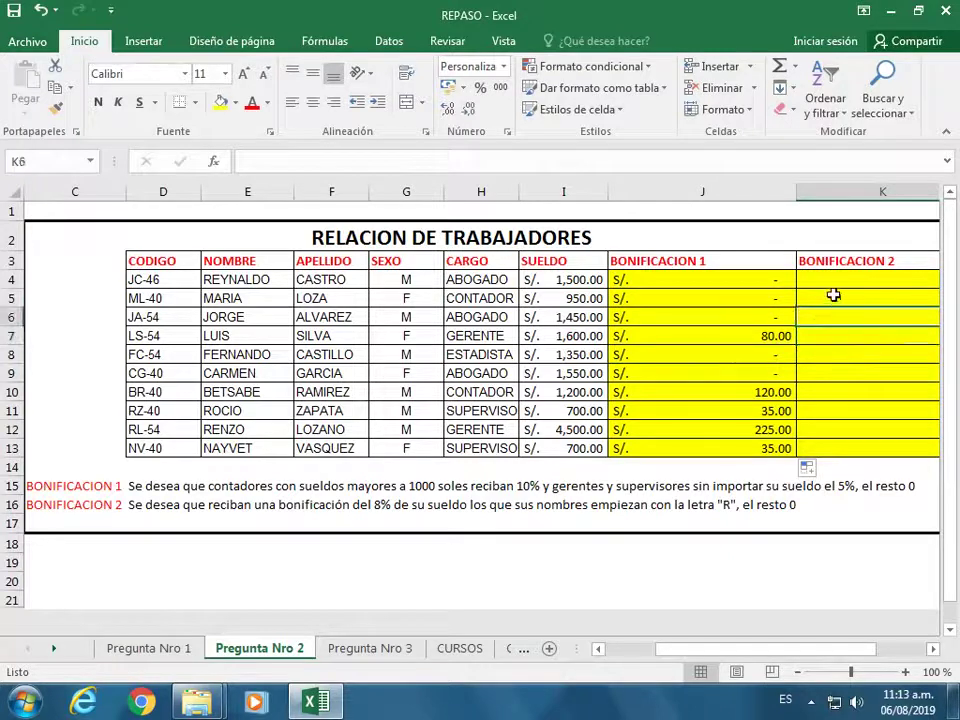
# Start the BONIFICACION 2 formula in K4 with a SI function whose logical test is a CONTAR.SI function
pyautogui.click(834, 285)
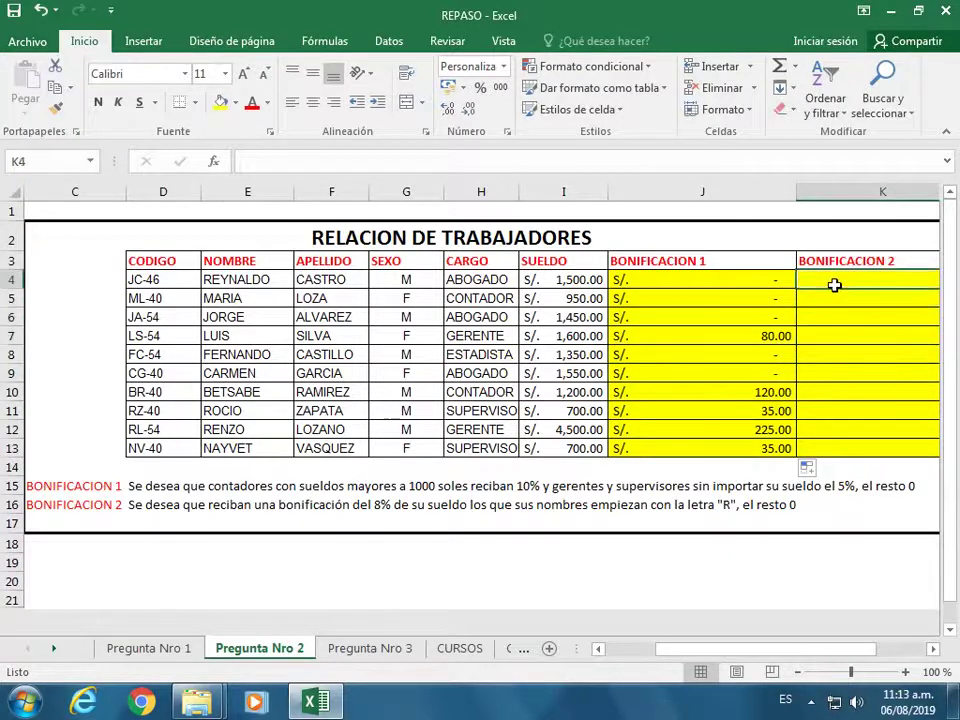
pyautogui.moveTo(703, 652); pyautogui.dragTo(729, 566)
pyautogui.write('=')
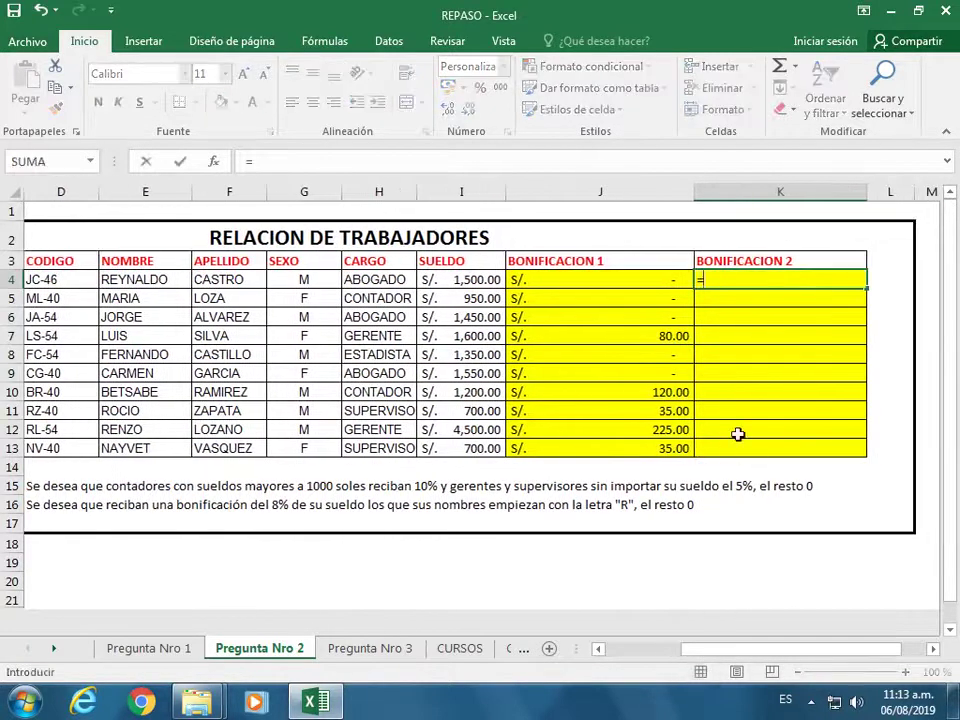
pyautogui.write('SI(')
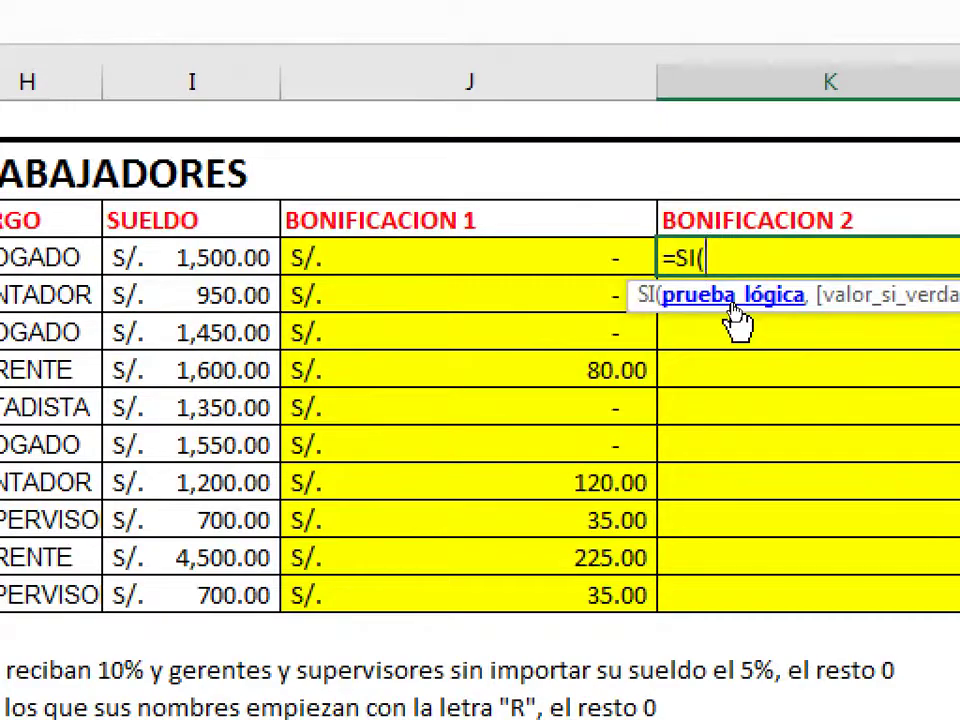
pyautogui.write('CON')
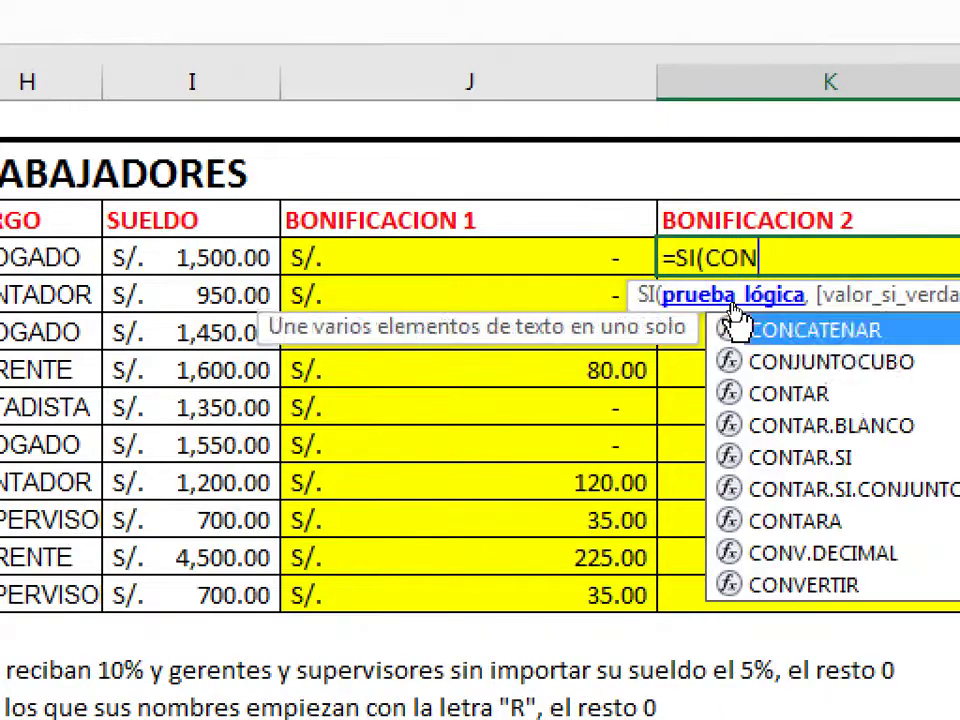
pyautogui.press('Down')
pyautogui.press('Down')
pyautogui.press('Down')
pyautogui.press('Down')
pyautogui.press('Tab')
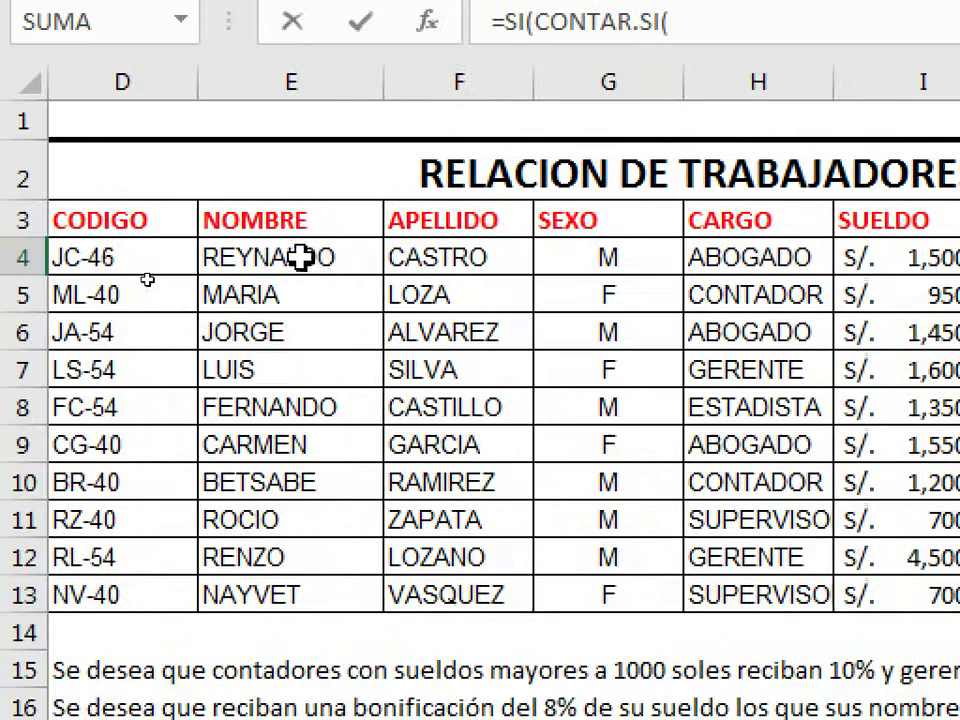
# Give CONTAR.SI the name cell E4 as its range and "R*" as its criterion
pyautogui.click(292, 258)
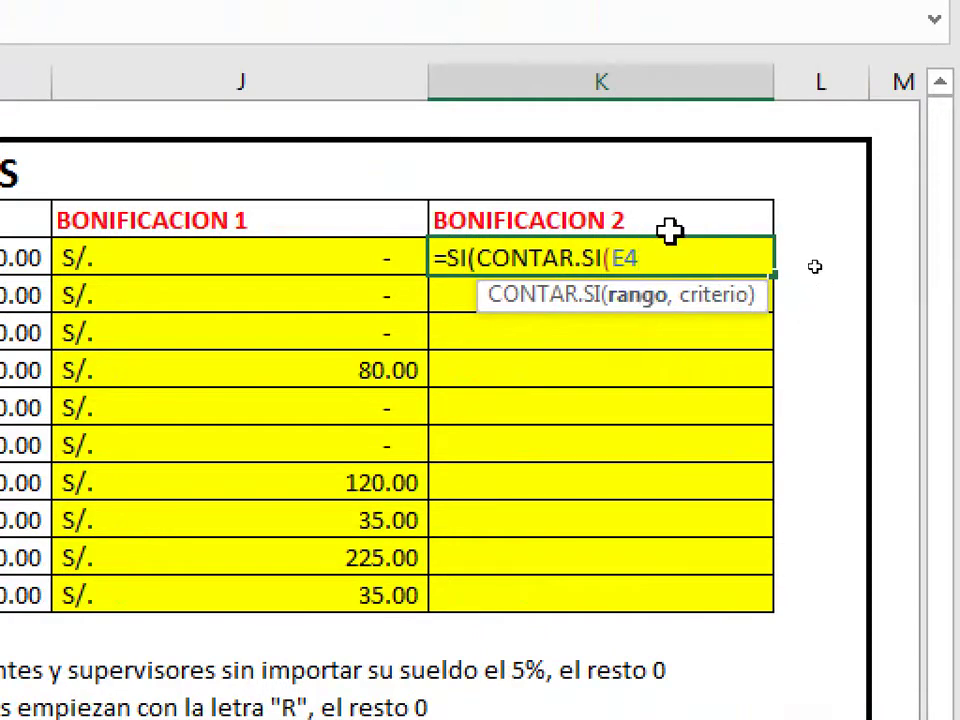
pyautogui.write(',')
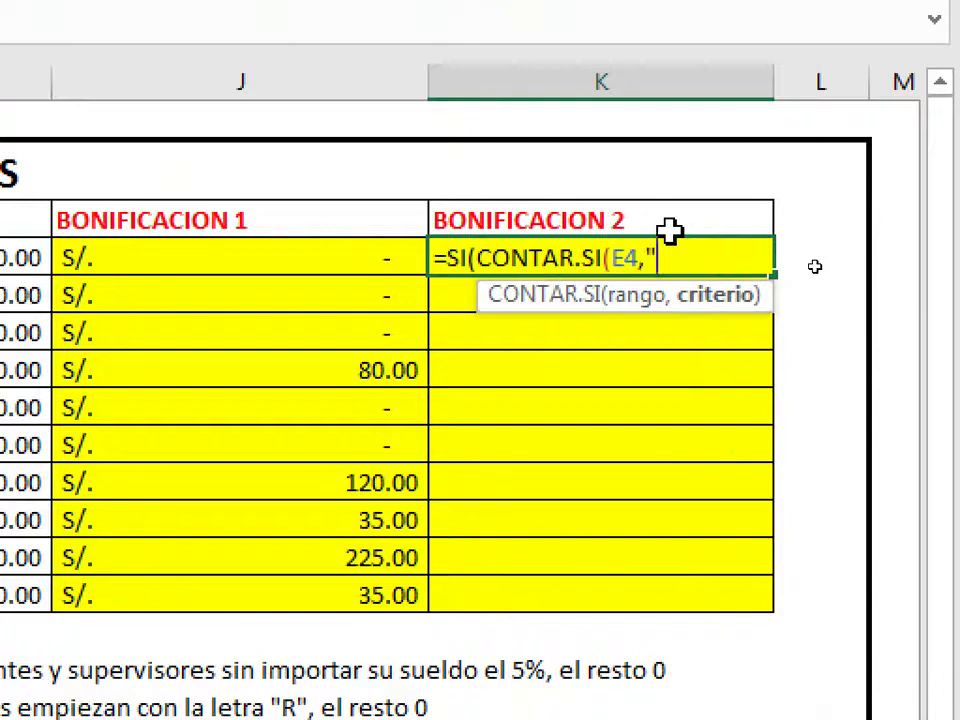
pyautogui.write('"R*')
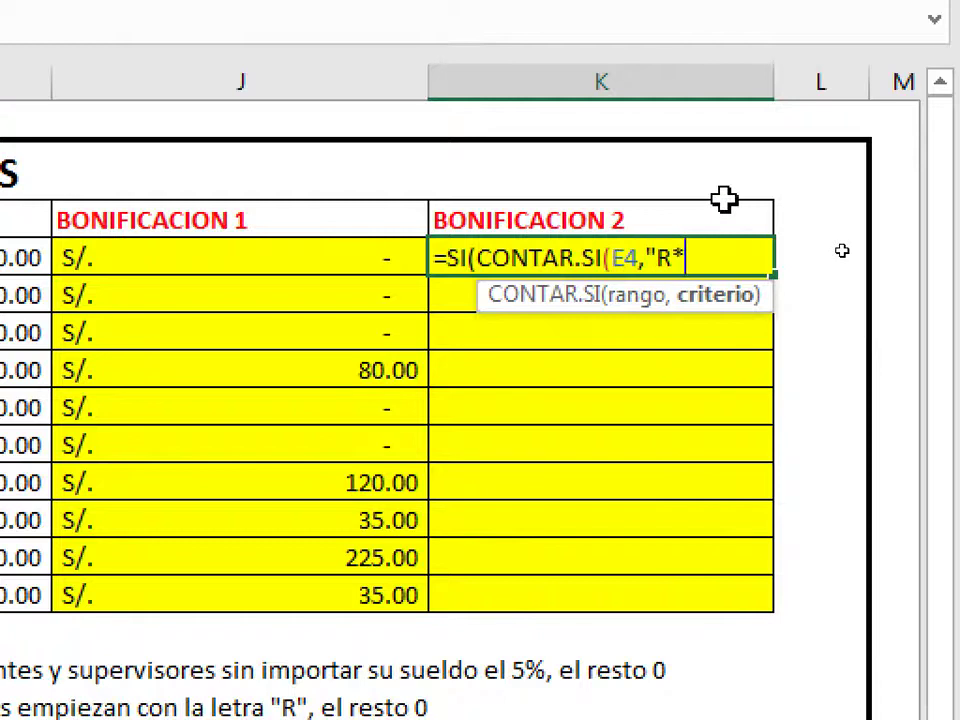
pyautogui.write('"')
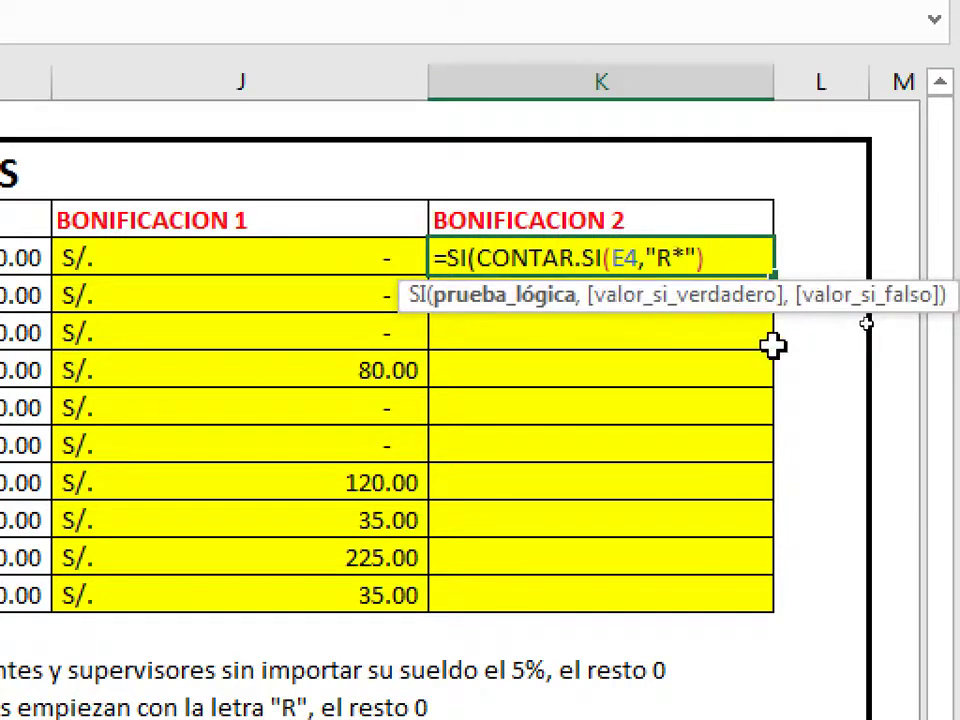
# Complete the K4 formula with 8% if true and 0 if false, multiplied by the salary in I4, accepting the proposed correction
pyautogui.write(',')
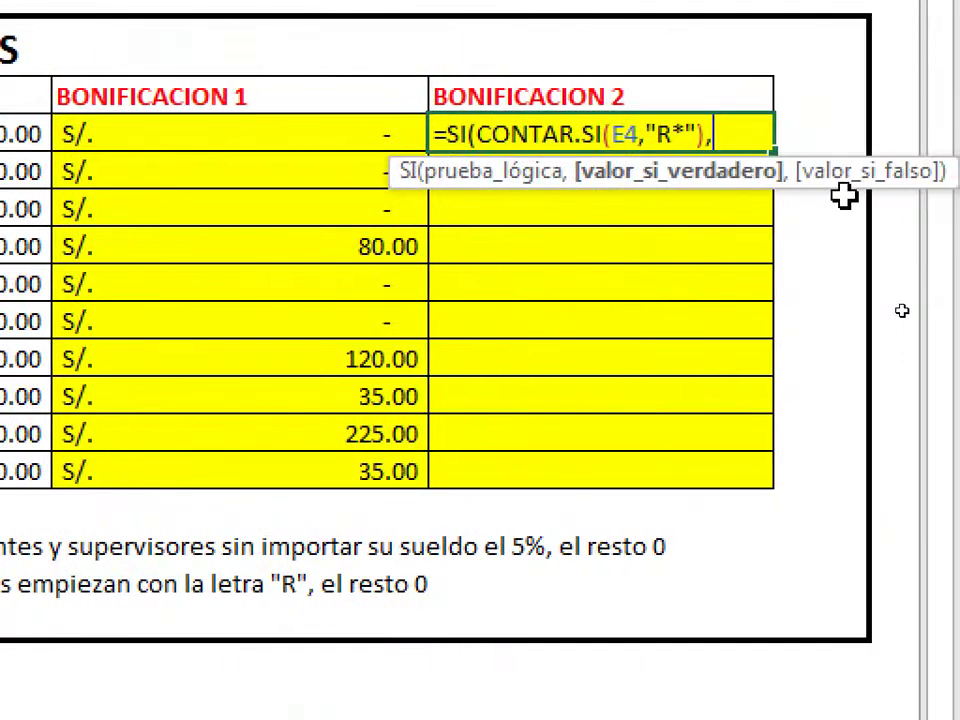
pyautogui.write('8%,0')
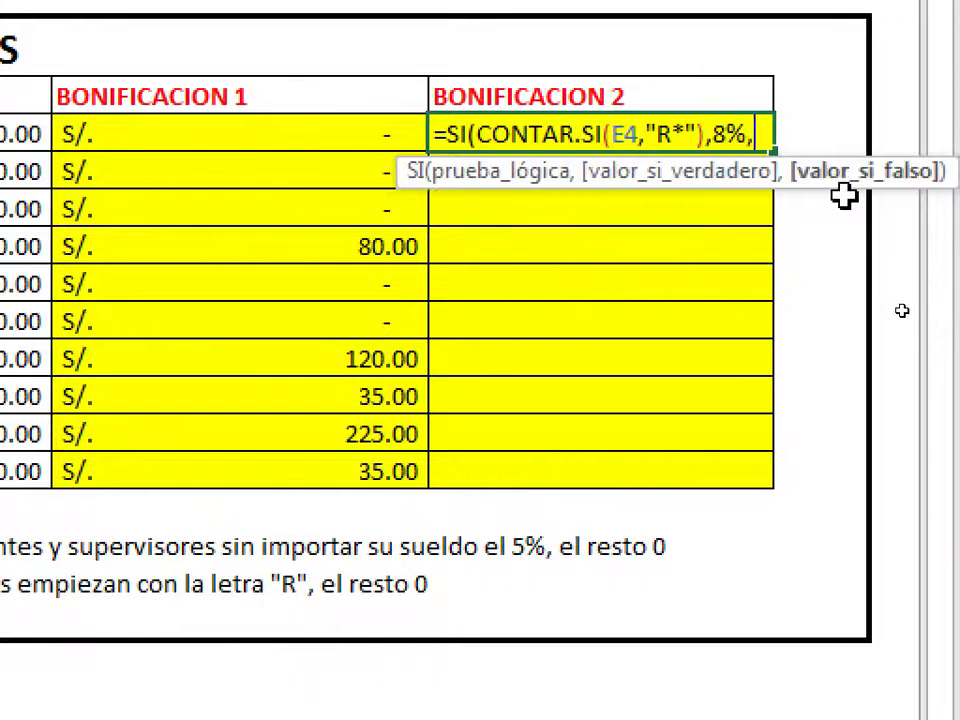
pyautogui.write(')*')
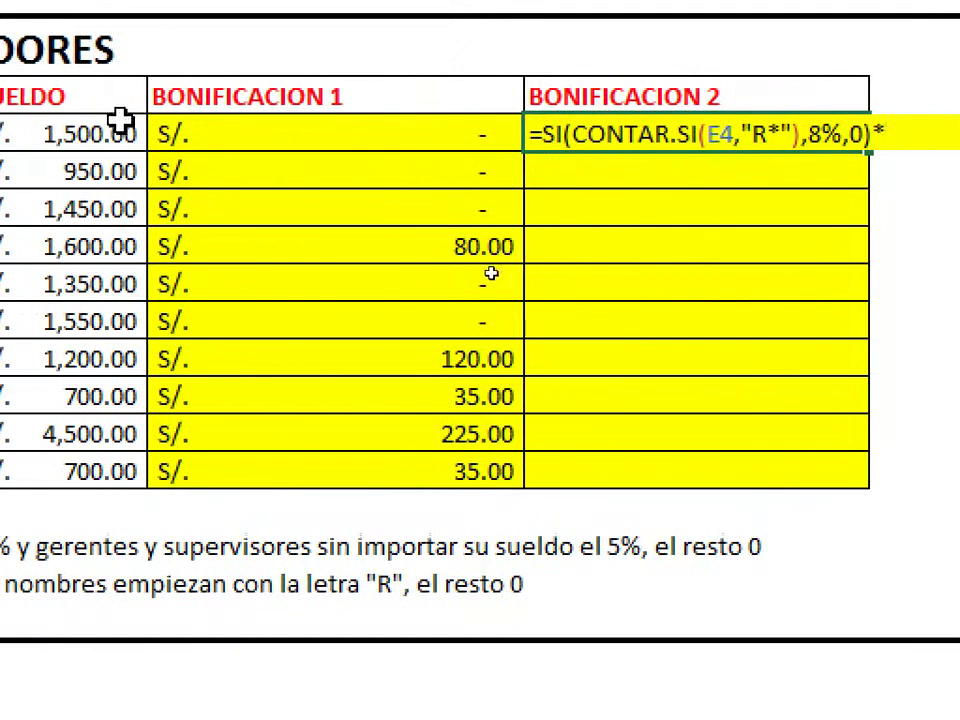
pyautogui.click(120, 131)
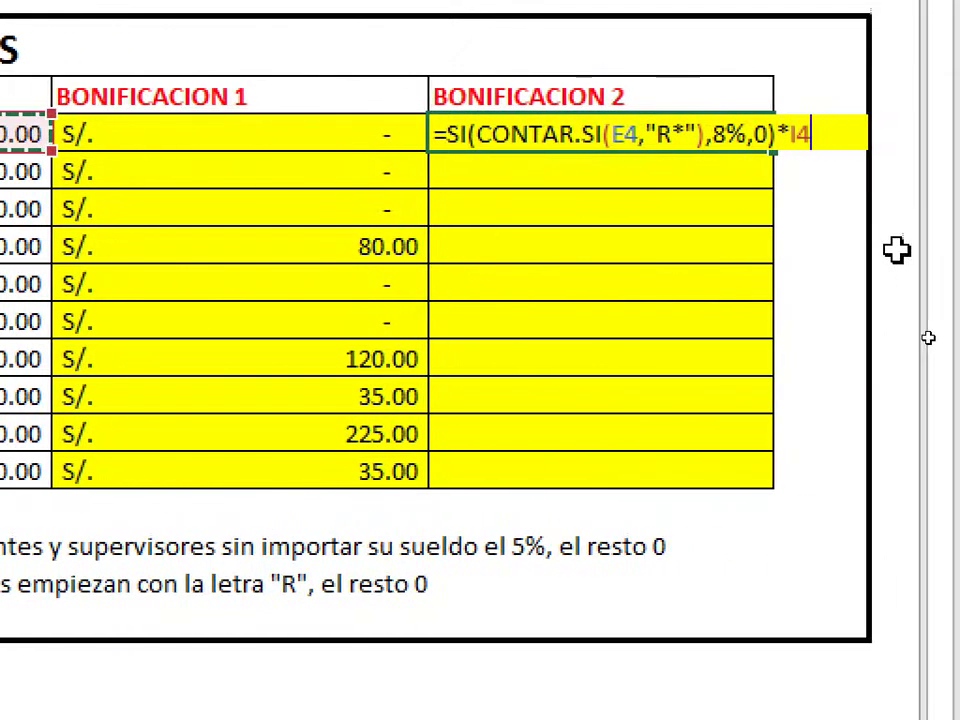
pyautogui.write(')')
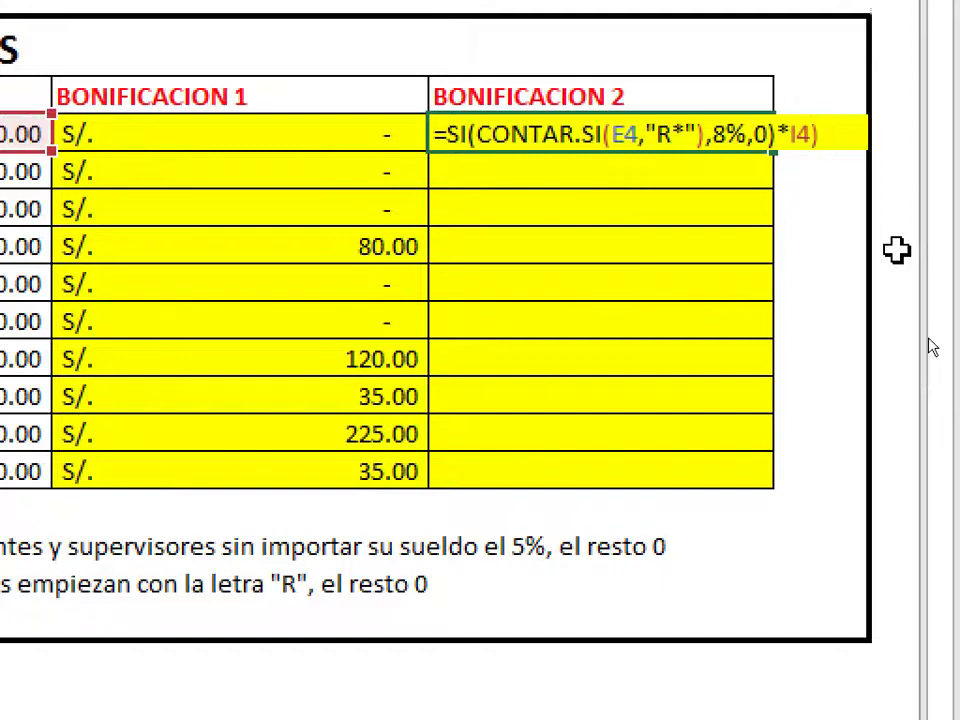
pyautogui.press('Return')
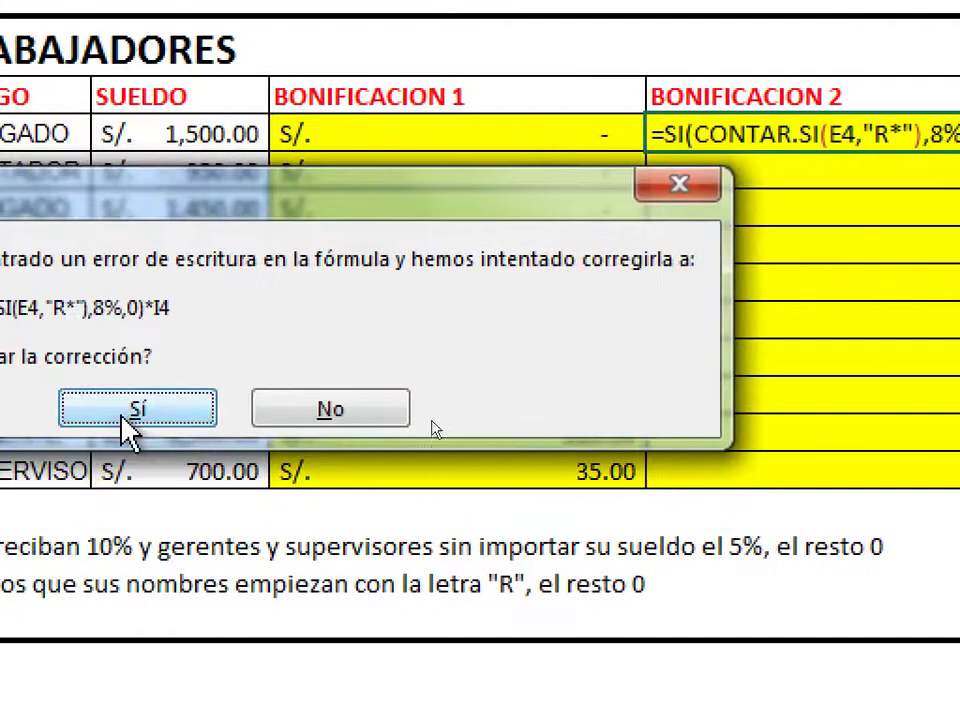
pyautogui.click(0, 409)
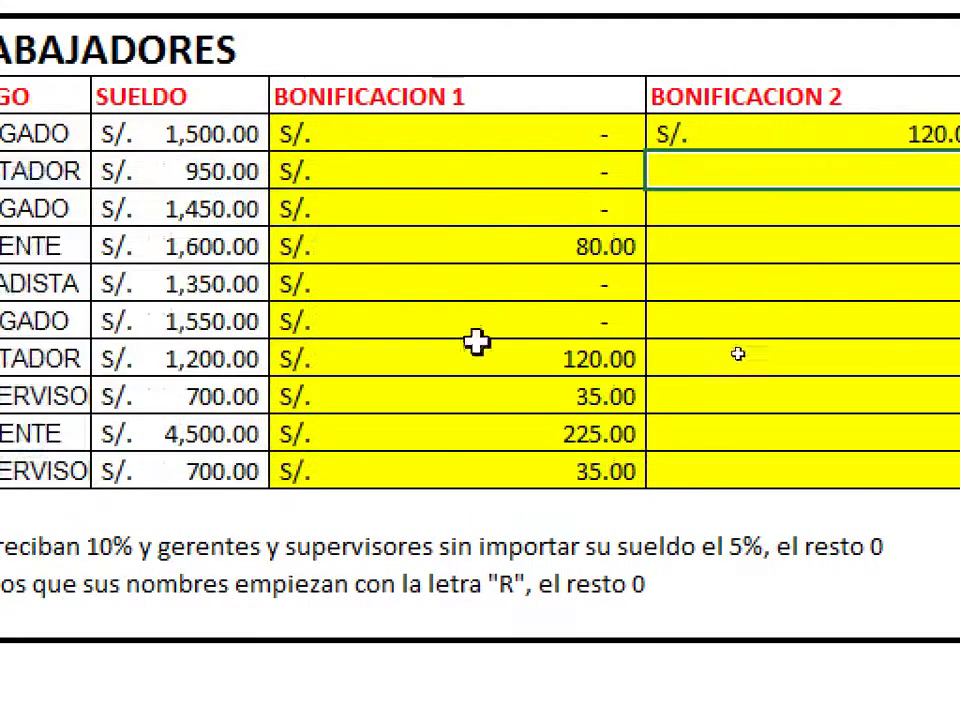
# Fill the BONIFICACION 2 formula from K4 down to the last worker's row, K13
pyautogui.click(745, 135)
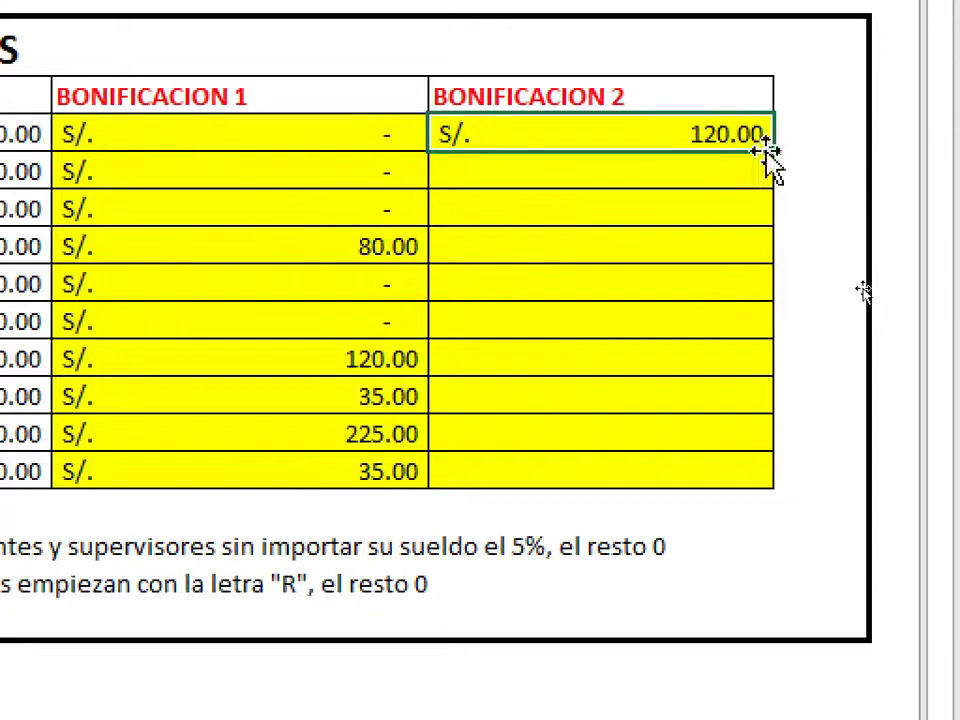
pyautogui.doubleClick(777, 151)
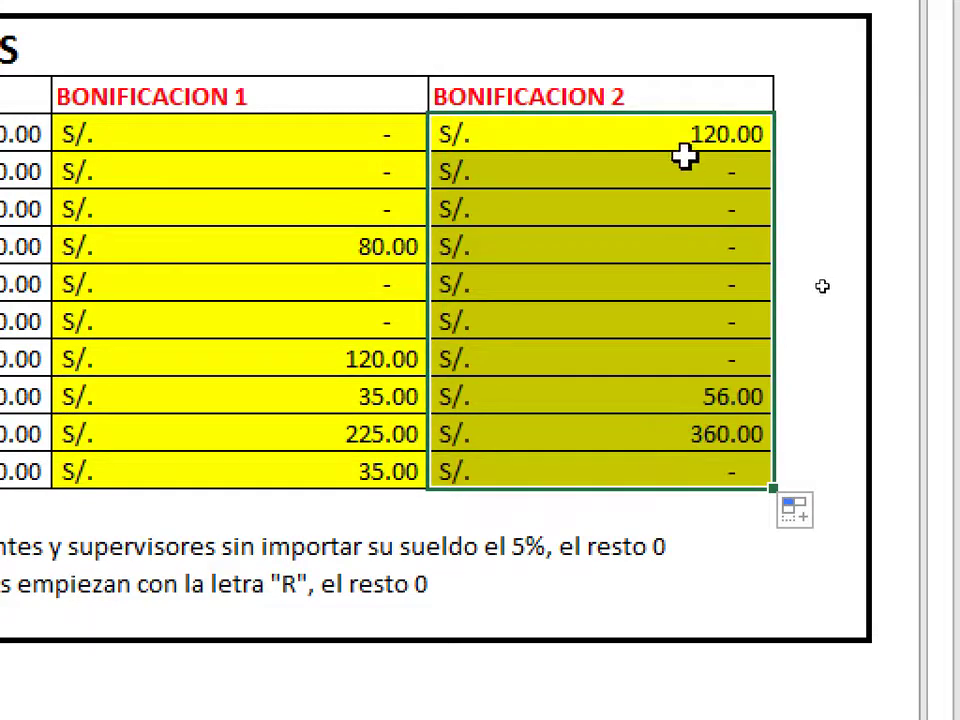
# Review the arguments of the BONIFICACION 2 formula in K4 and leave it without saving any edit
pyautogui.hotkey('shift', 'Up')
pyautogui.hotkey('shift', 'Up')
pyautogui.click(683, 134)
pyautogui.doubleClick(683, 134)
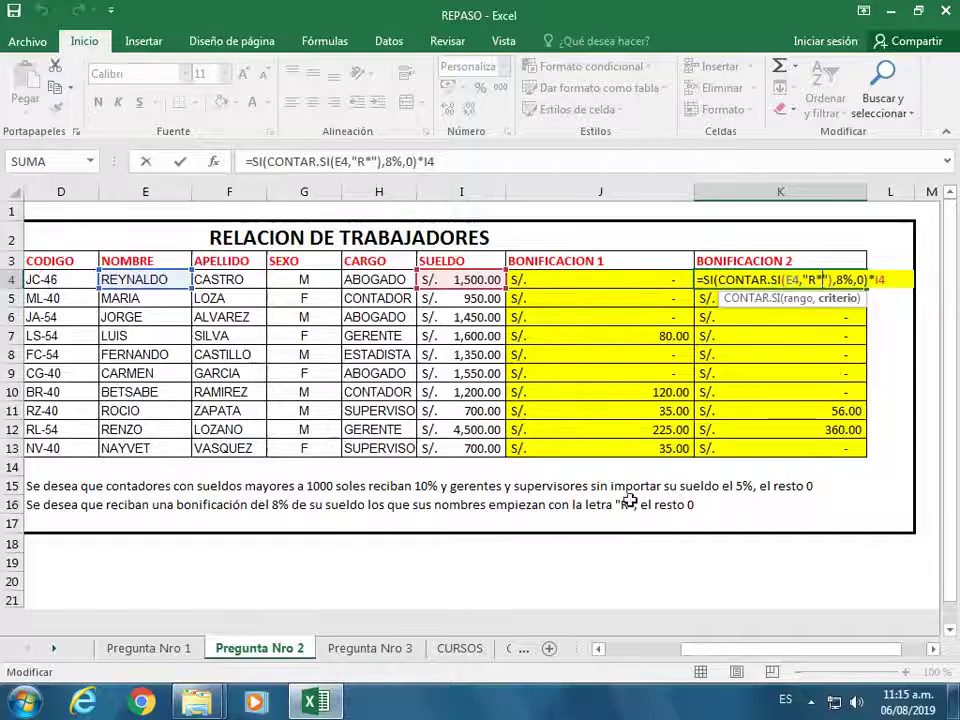
pyautogui.click(510, 578)
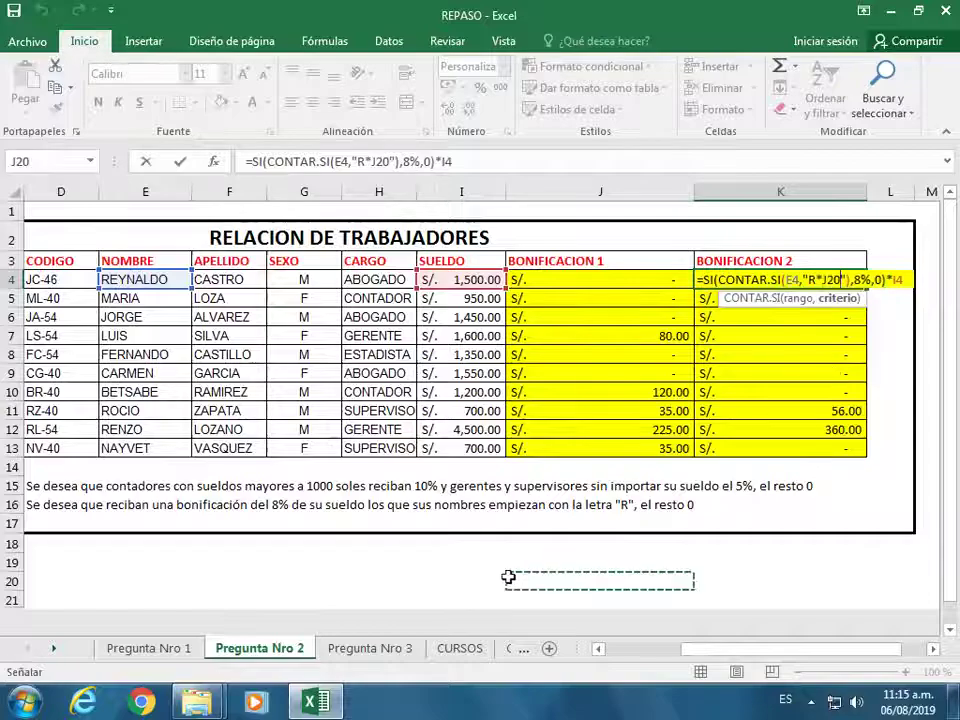
pyautogui.press('Escape')
# Switch to the Pregunta Nro 3 sheet and look at the empty Curso cells of the Consolidado de Notas table
pyautogui.click(370, 648)
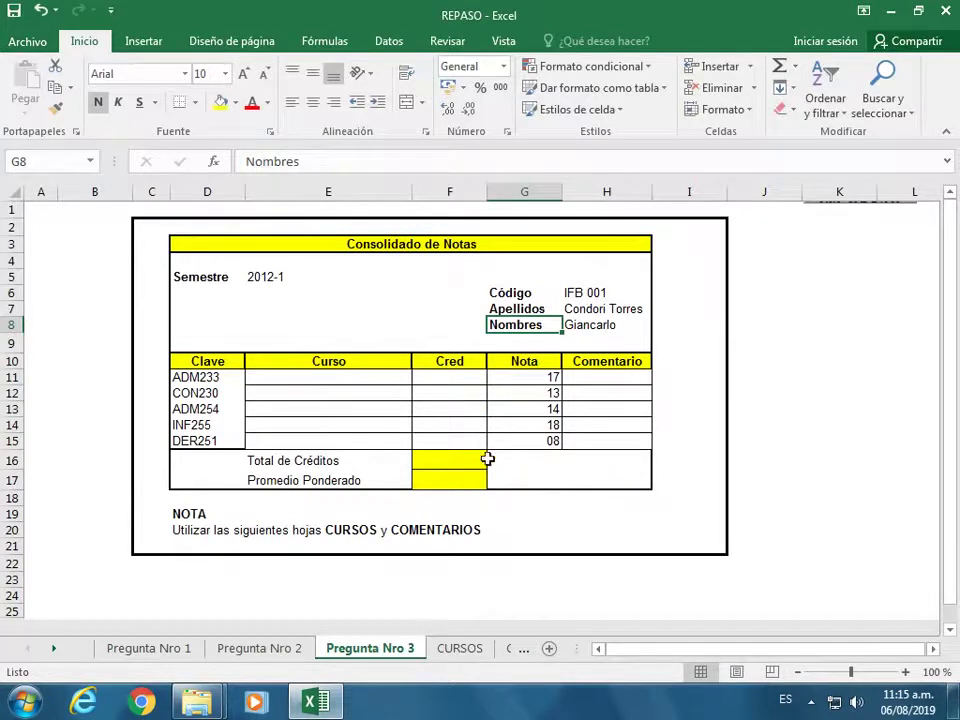
pyautogui.click(378, 404)
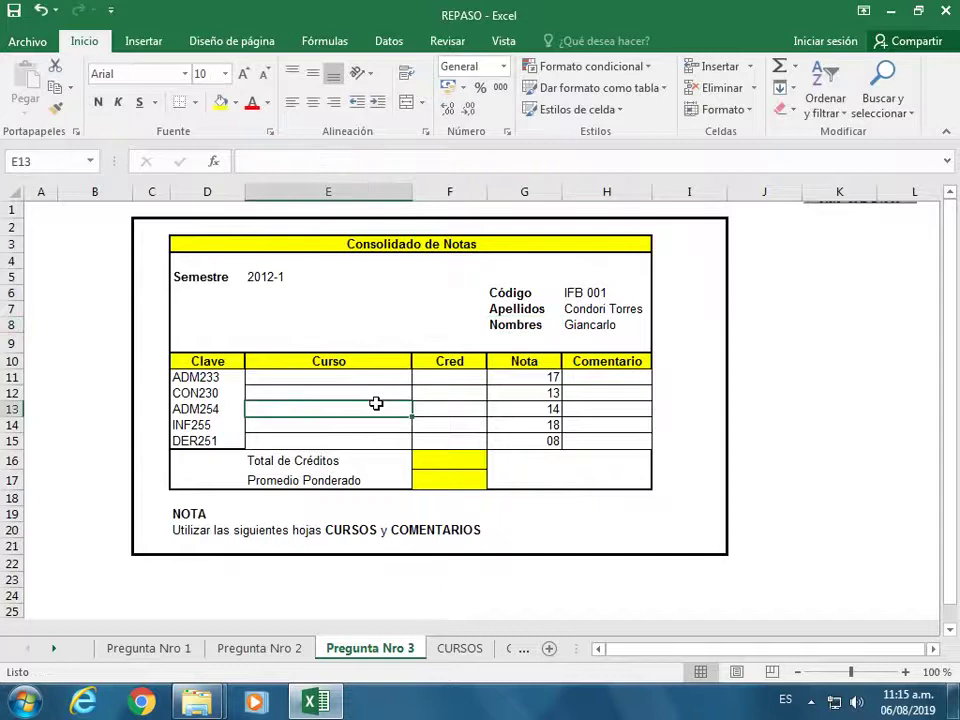
pyautogui.click(339, 376)
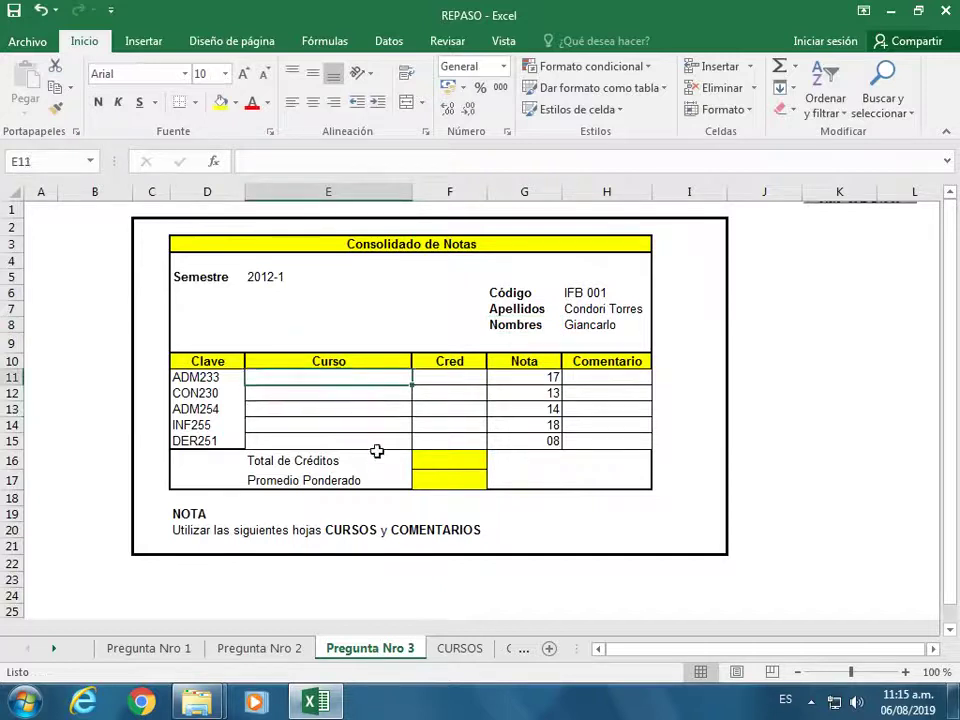
# Examine the Curso, Clave and Cred. columns of the lookup table on the CURSOS sheet
pyautogui.click(461, 652)
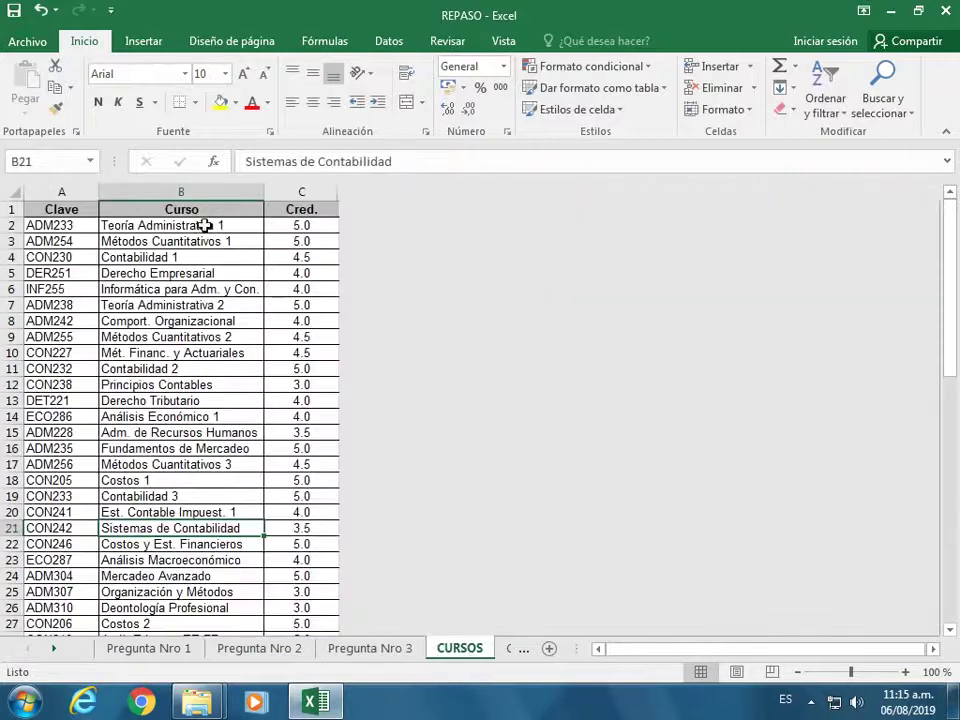
pyautogui.moveTo(208, 225); pyautogui.dragTo(199, 574)
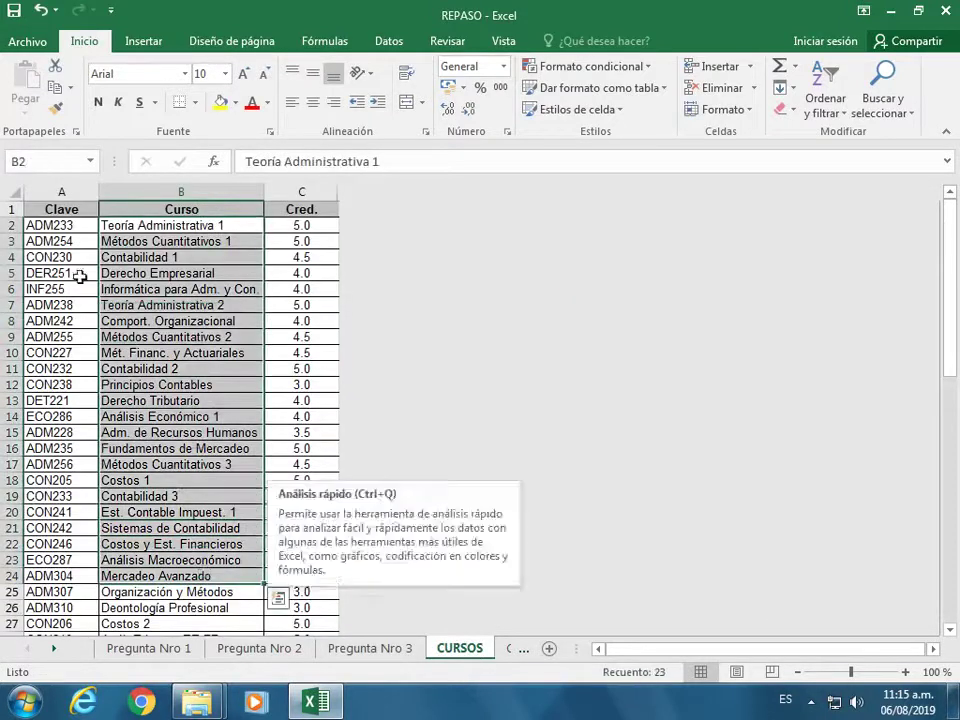
pyautogui.moveTo(50, 225); pyautogui.dragTo(78, 496)
pyautogui.moveTo(296, 225); pyautogui.dragTo(307, 508)
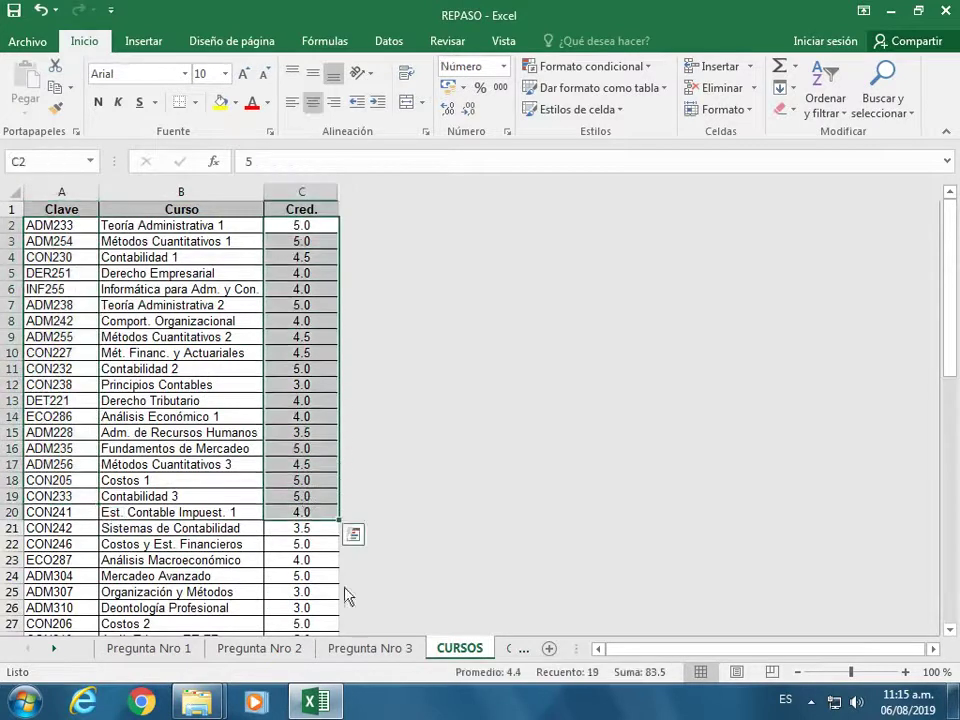
# Return to the Pregunta Nro 3 sheet and compare the Clave codes with the empty Curso and Cred cells of the grades table
pyautogui.click(368, 647)
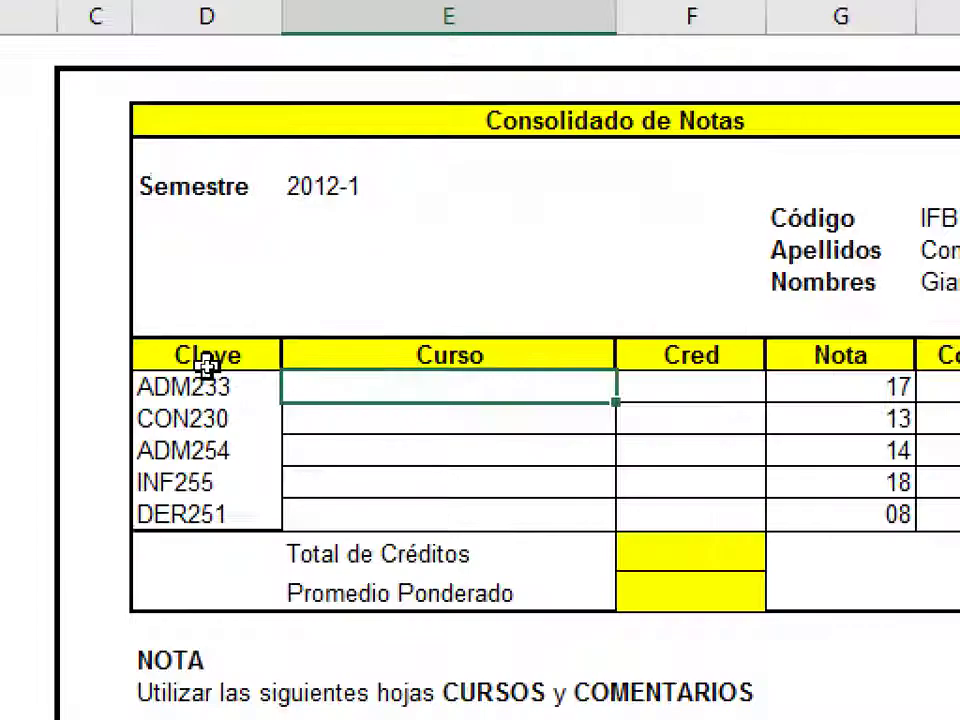
pyautogui.click(172, 396)
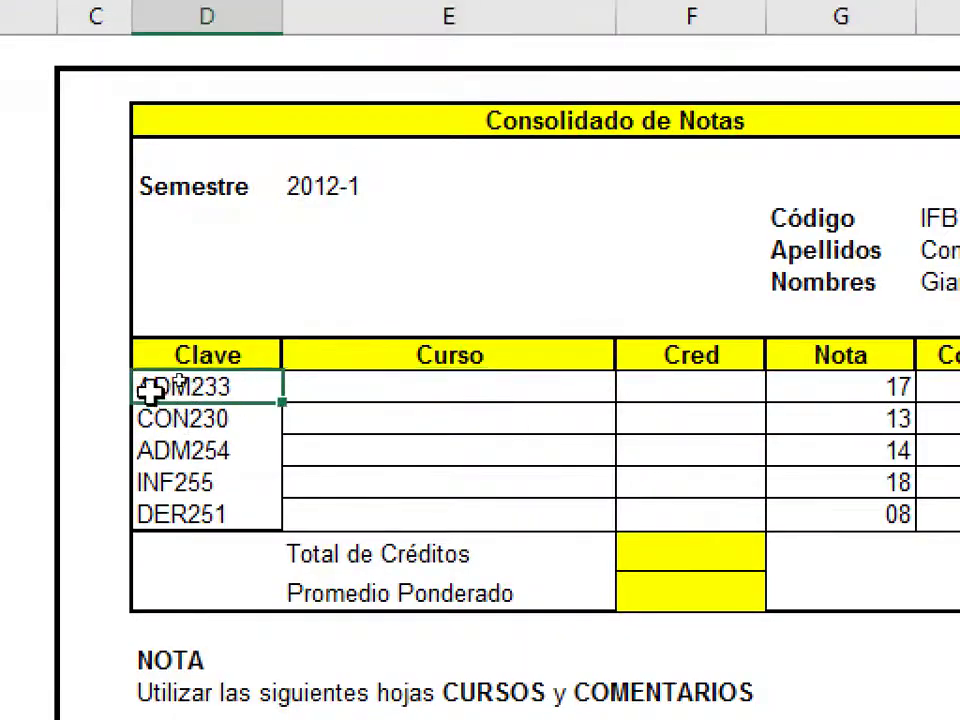
pyautogui.click(345, 393)
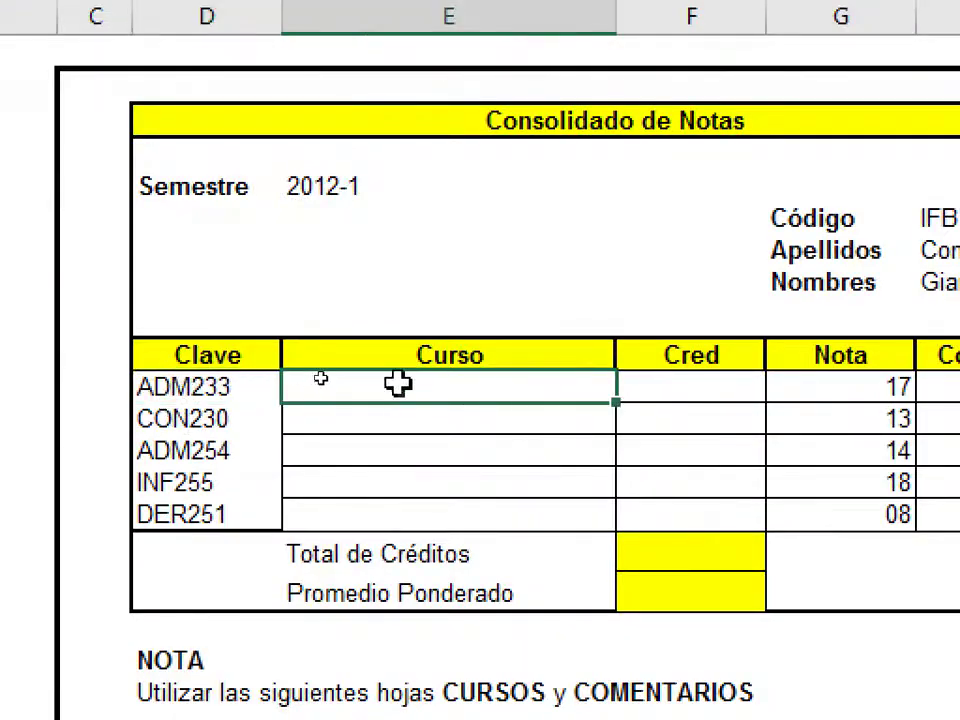
pyautogui.click(699, 388)
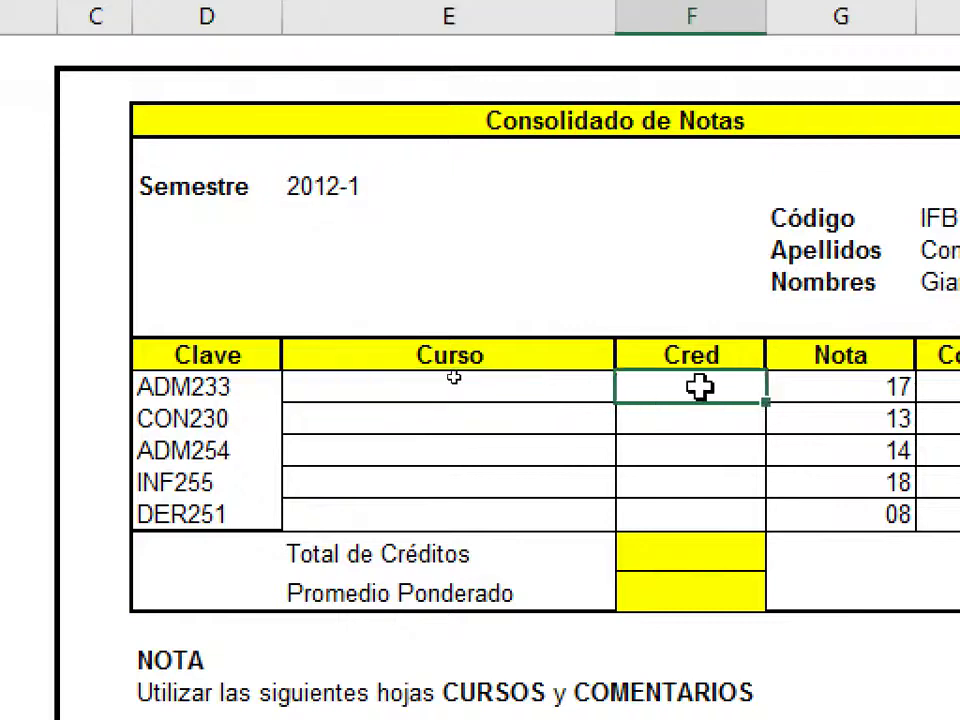
pyautogui.click(551, 385)
pyautogui.click(625, 388)
pyautogui.click(600, 388)
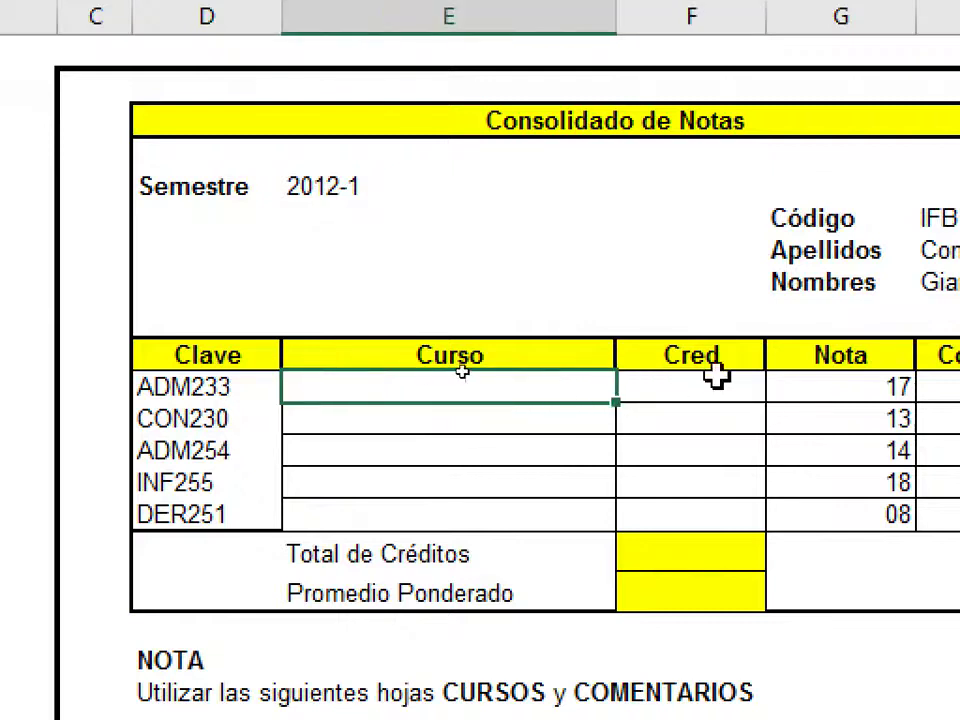
pyautogui.click(640, 388)
pyautogui.click(585, 392)
pyautogui.click(640, 388)
pyautogui.click(545, 390)
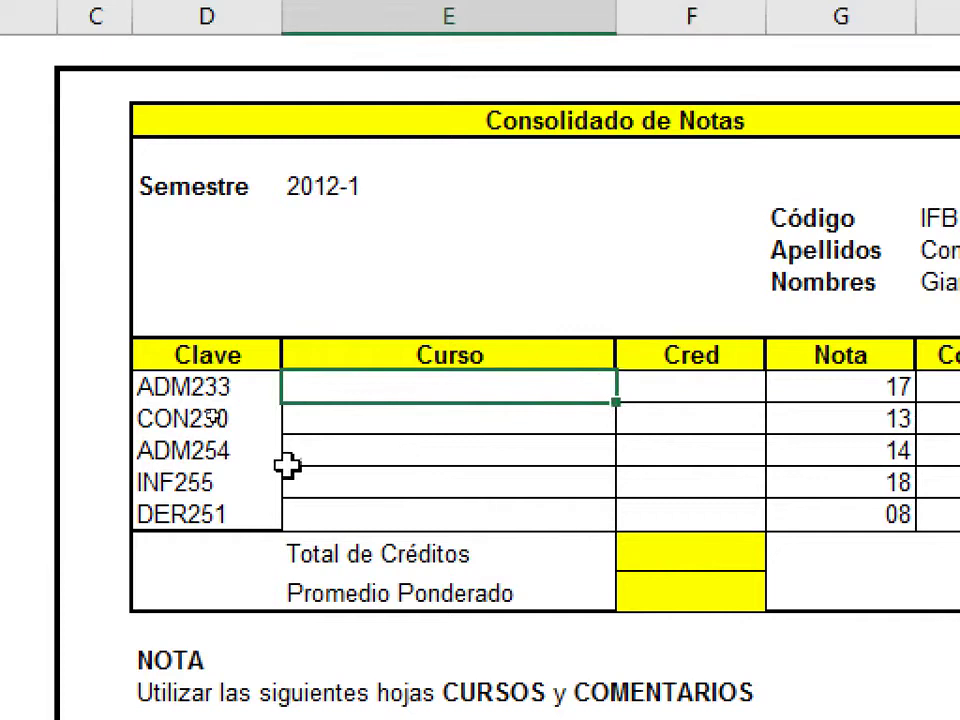
pyautogui.click(535, 415)
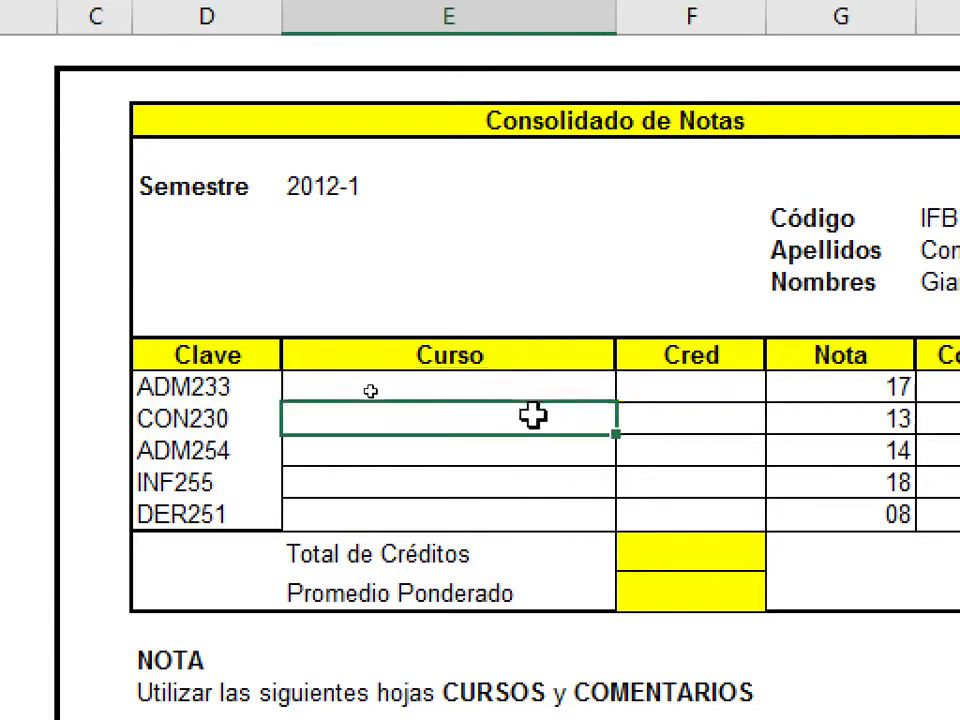
pyautogui.click(543, 396)
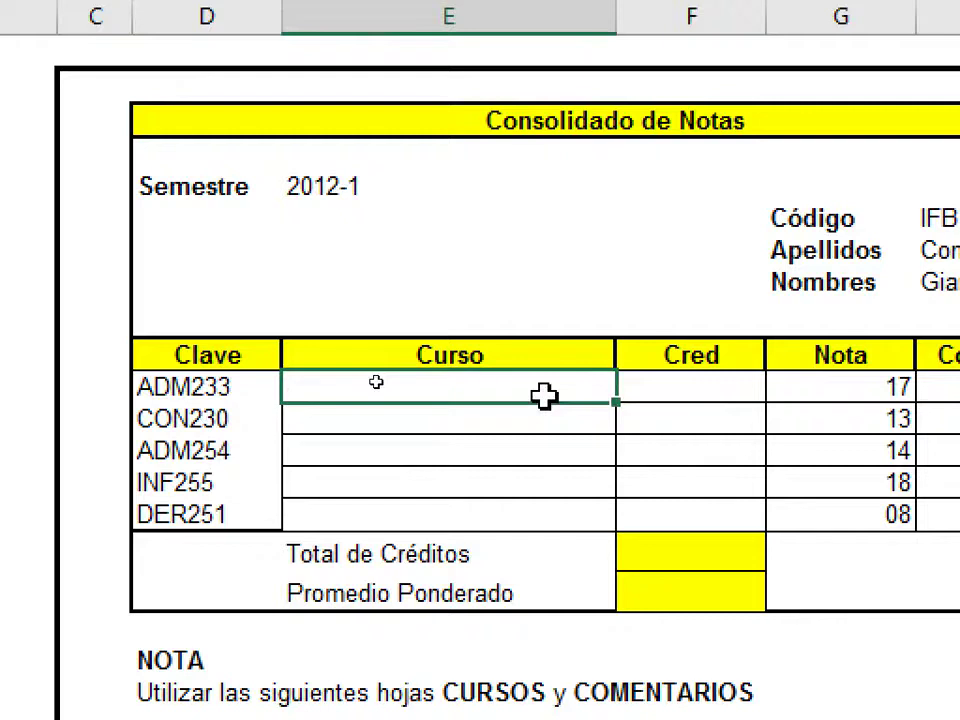
pyautogui.write('=BUSCA')
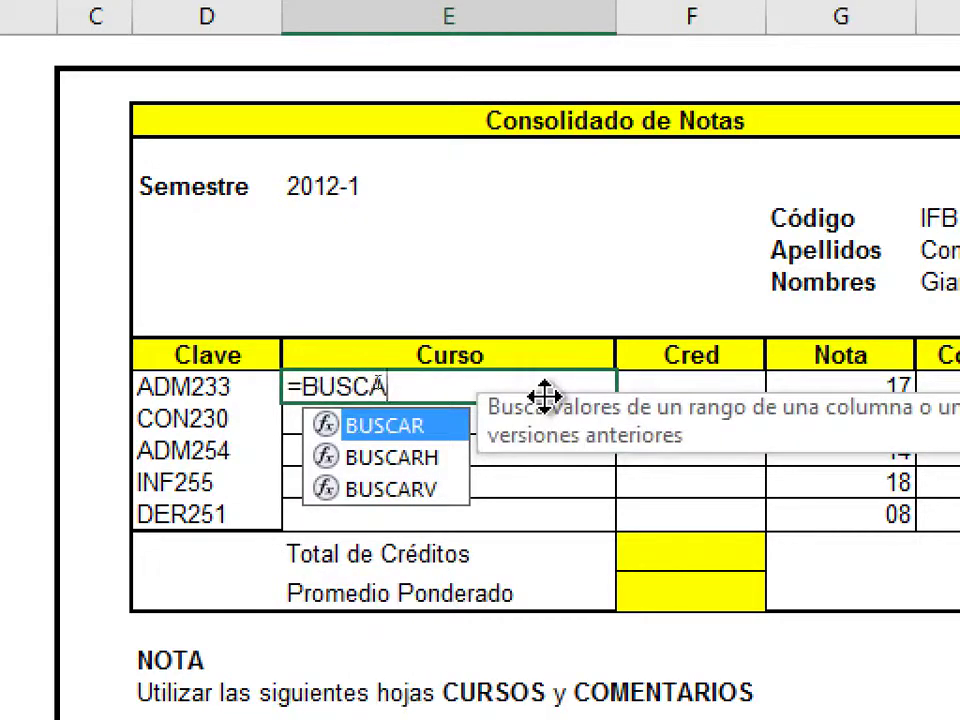
pyautogui.press('Down')
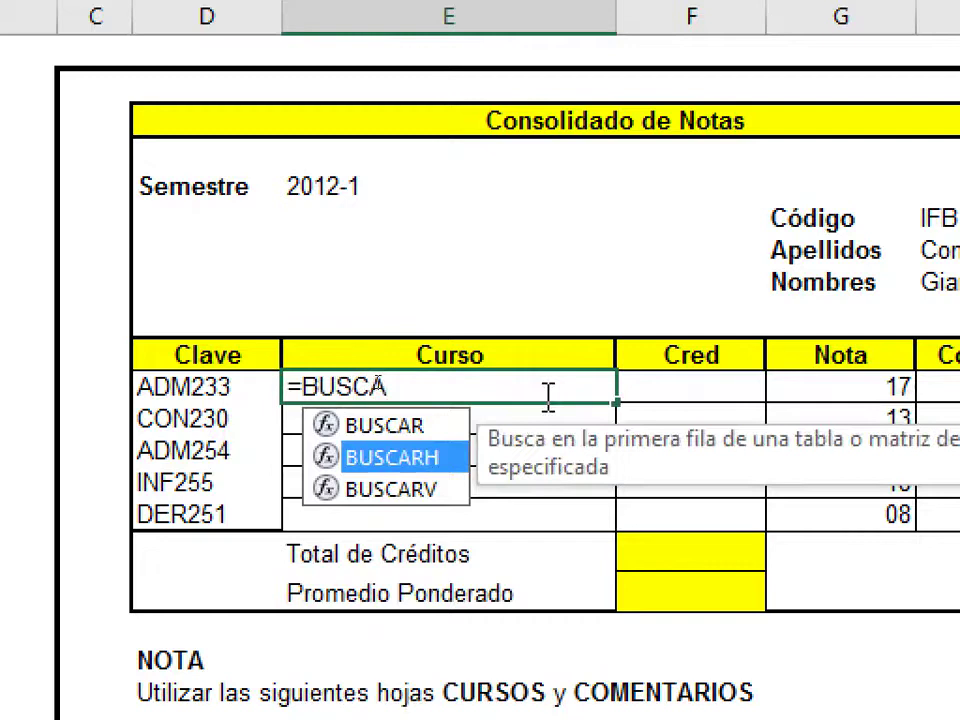
pyautogui.press('Down')
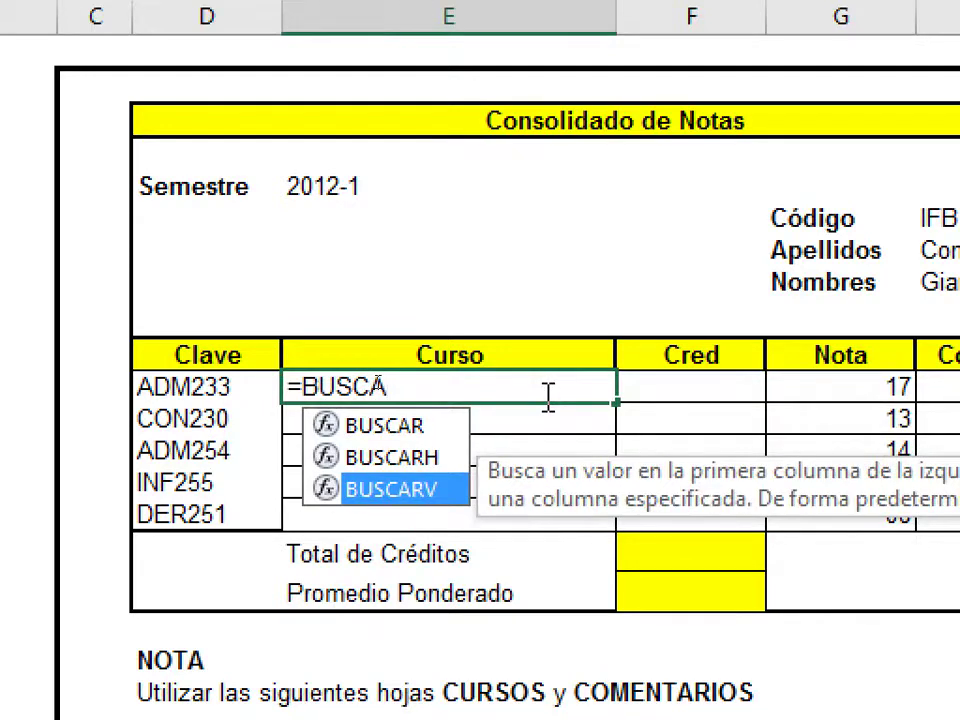
pyautogui.press('Escape')
pyautogui.press('Escape')
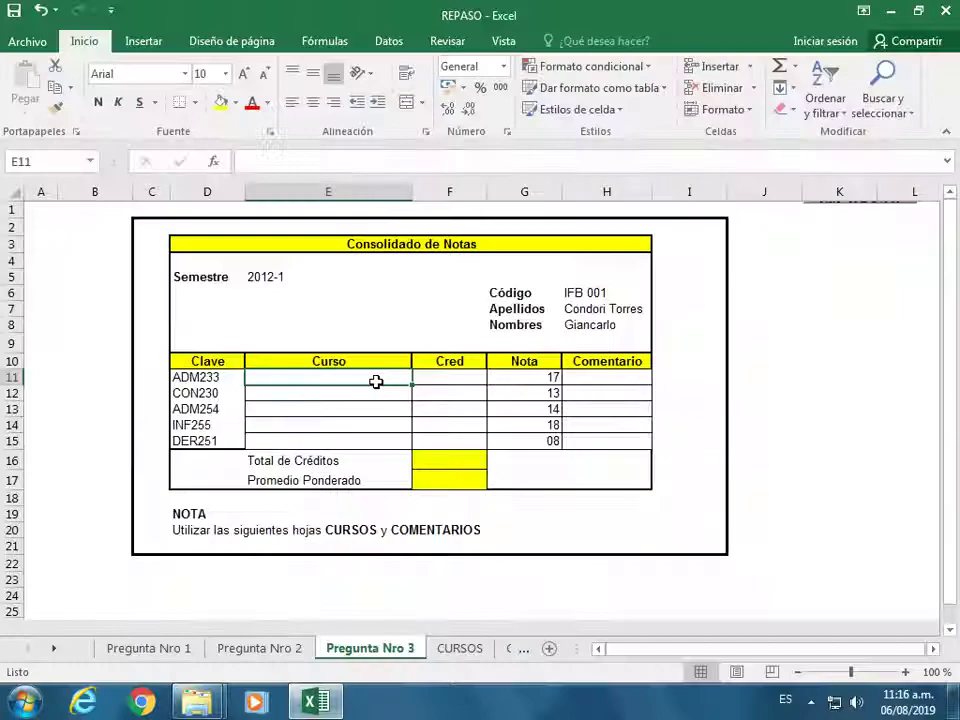
# Review the Clave, Curso and Cred. columns and their headers on the CURSOS sheet
pyautogui.click(457, 650)
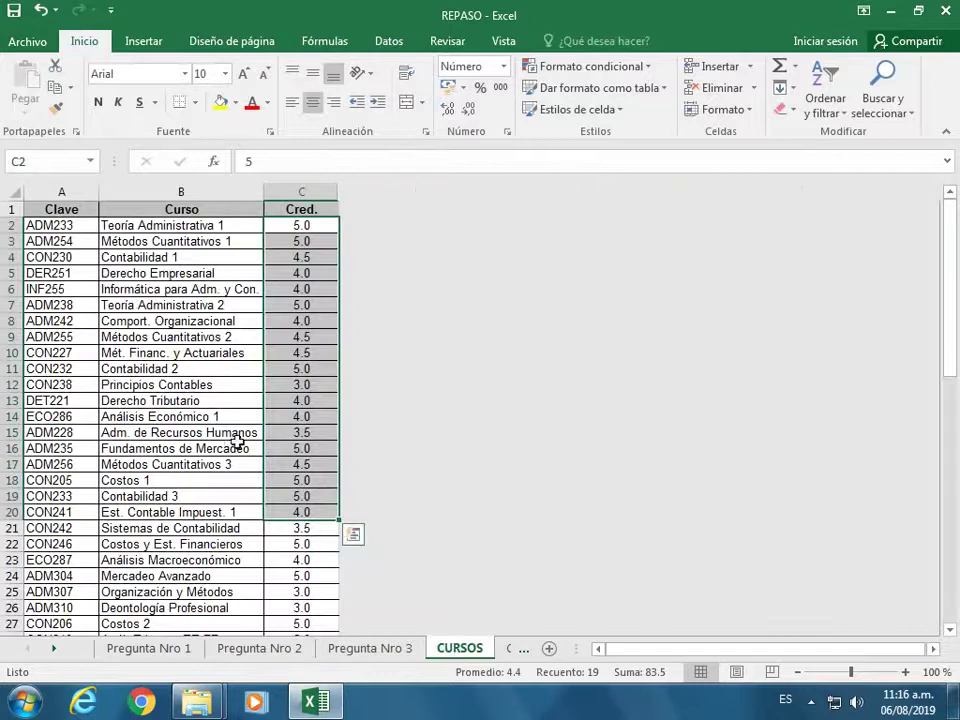
pyautogui.click(189, 366)
pyautogui.moveTo(60, 226); pyautogui.dragTo(71, 546)
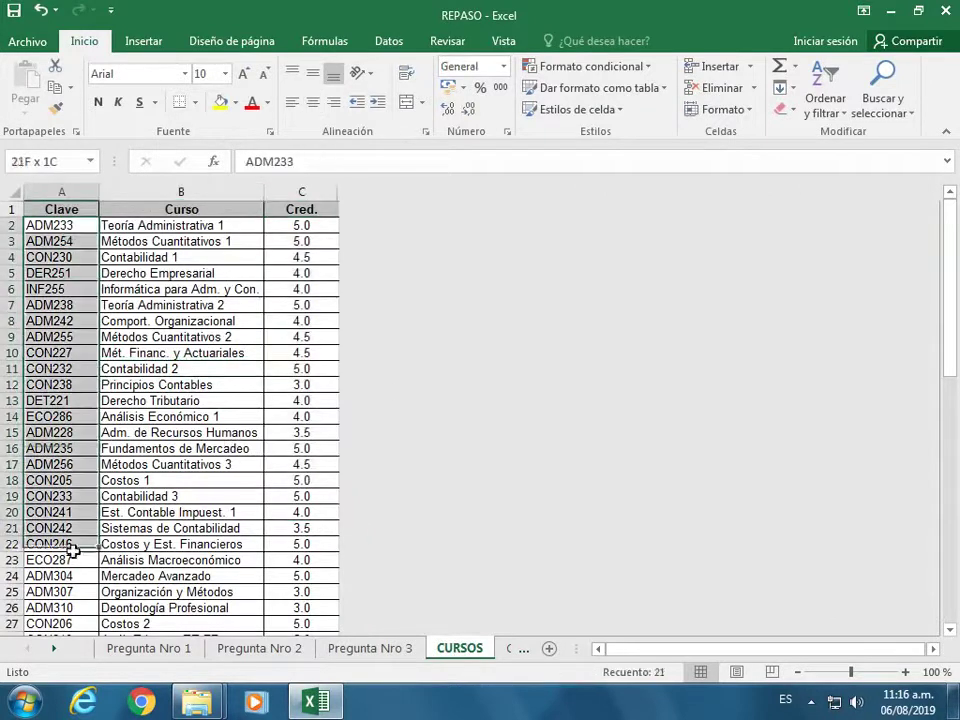
pyautogui.moveTo(185, 226); pyautogui.dragTo(210, 546)
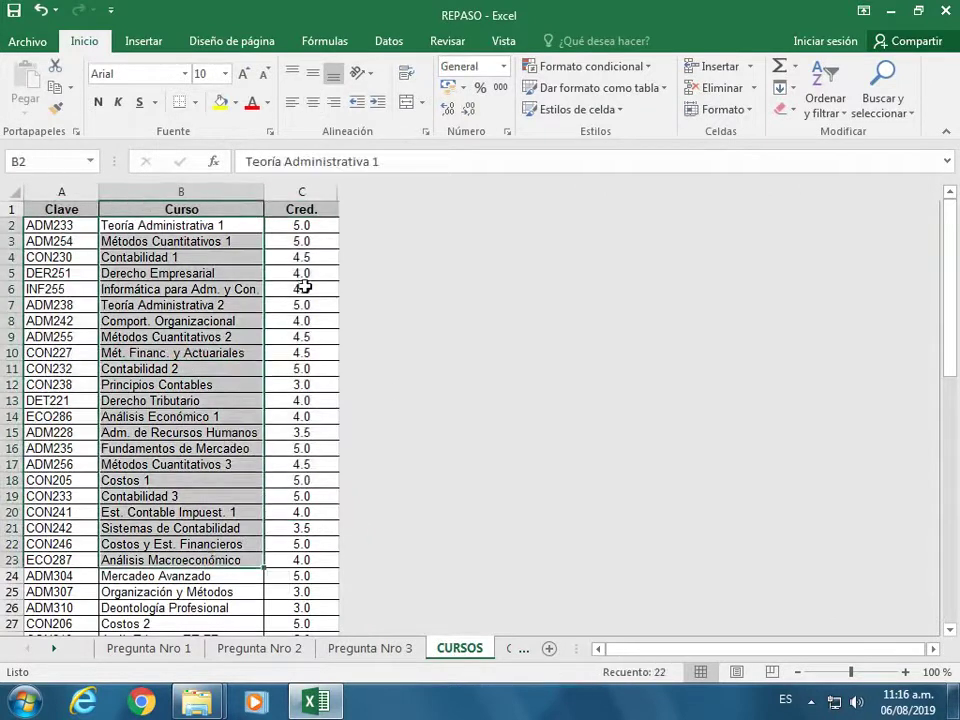
pyautogui.moveTo(300, 241); pyautogui.dragTo(301, 576)
pyautogui.moveTo(185, 257); pyautogui.dragTo(139, 464)
pyautogui.moveTo(60, 305); pyautogui.dragTo(60, 432)
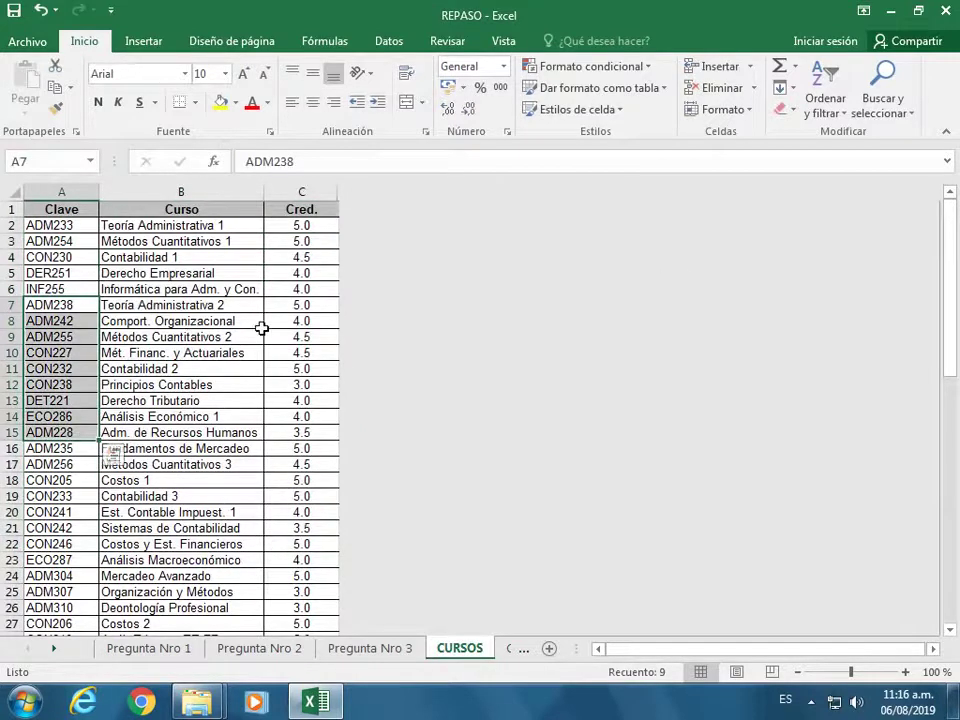
pyautogui.click(58, 209)
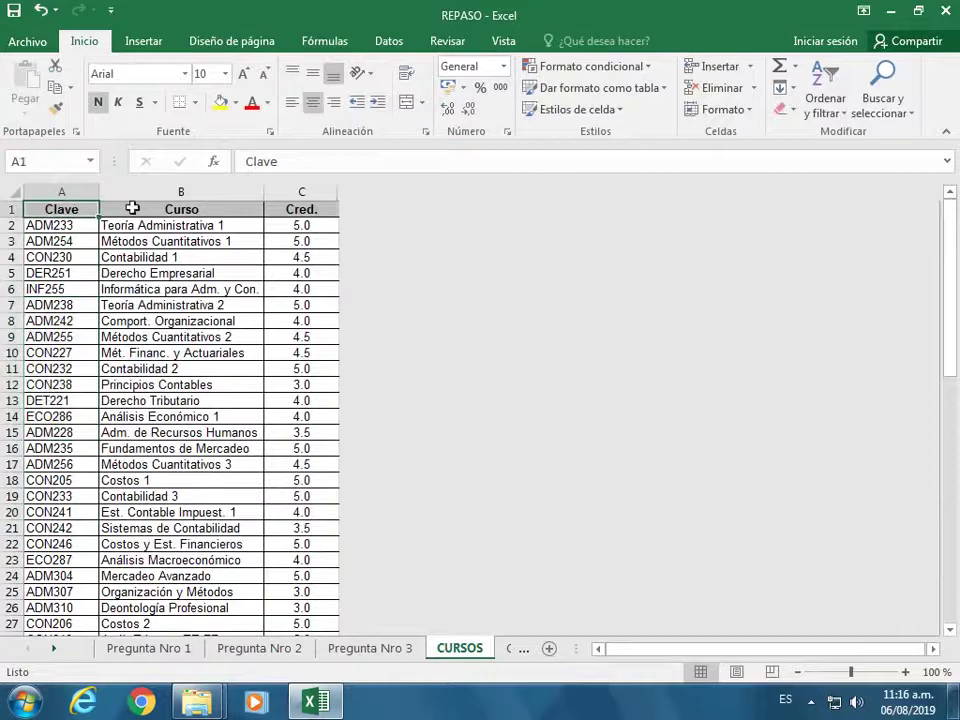
pyautogui.click(197, 210)
pyautogui.click(305, 210)
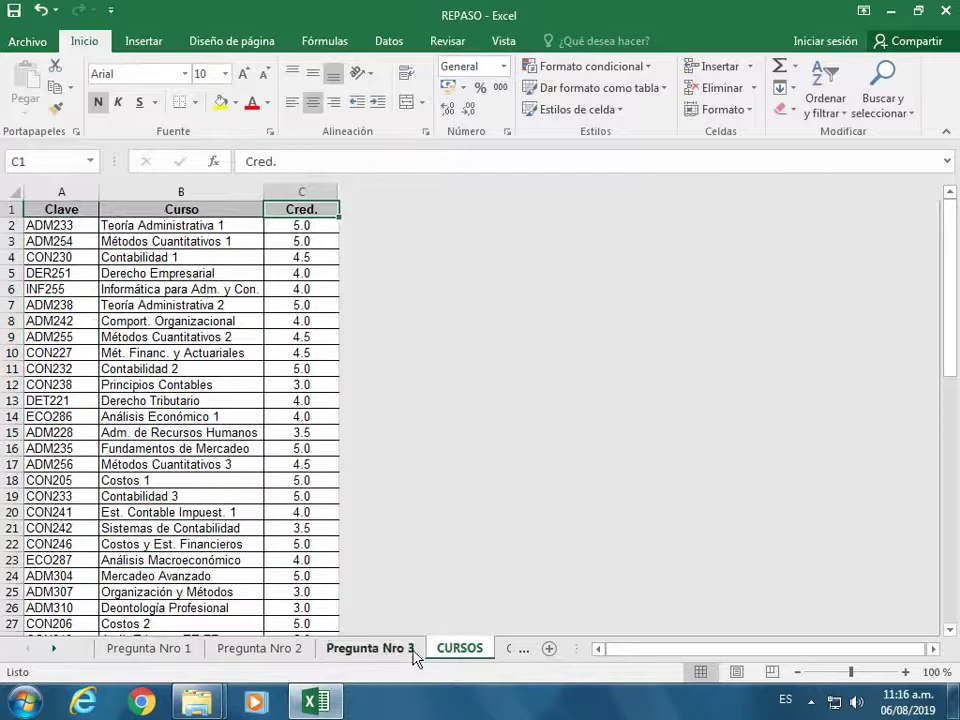
pyautogui.click(370, 648)
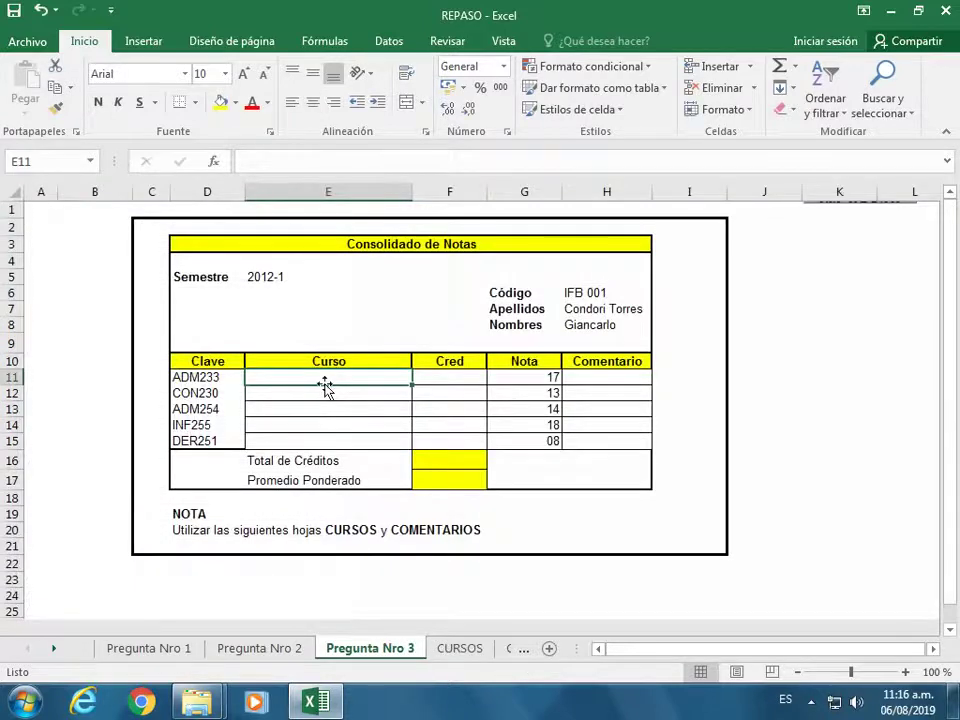
pyautogui.write('=BUSC')
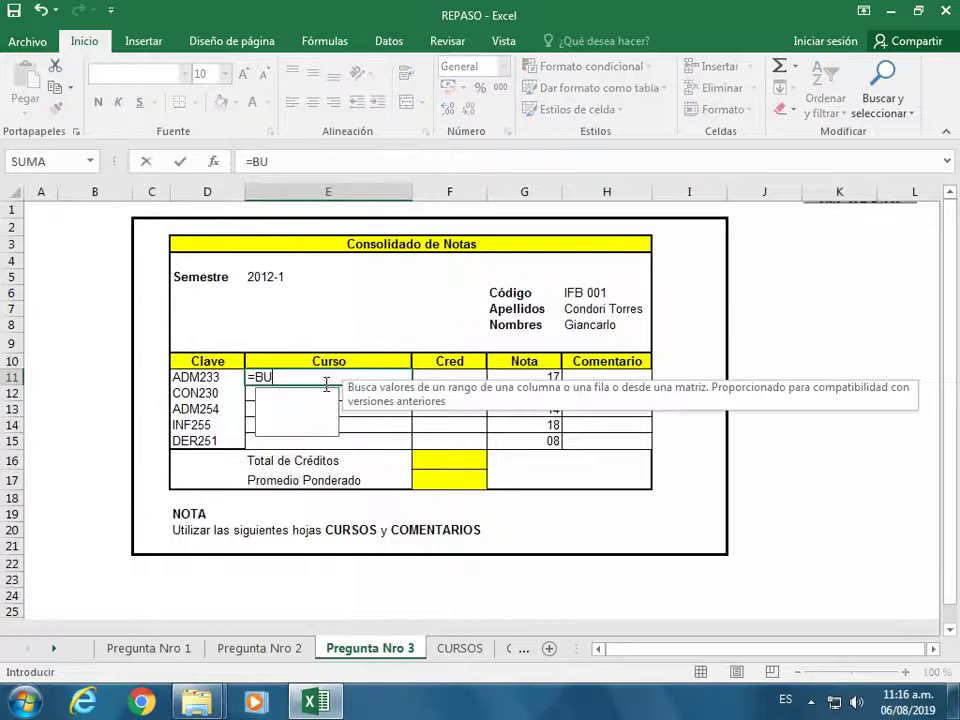
pyautogui.press('Down')
pyautogui.press('Down')
pyautogui.press('Tab')
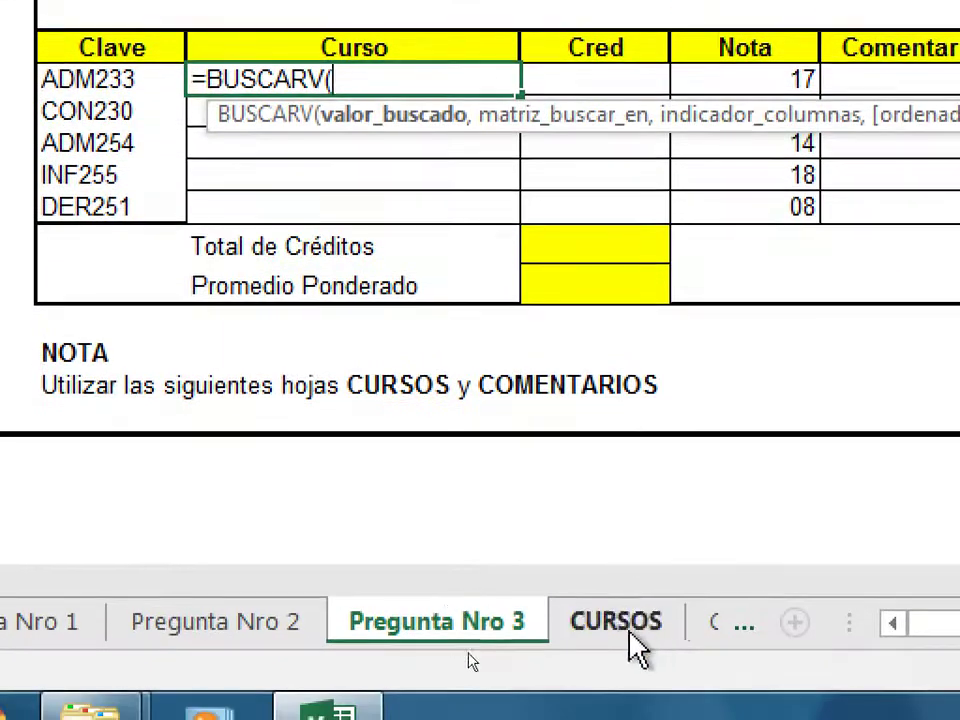
pyautogui.press('Escape')
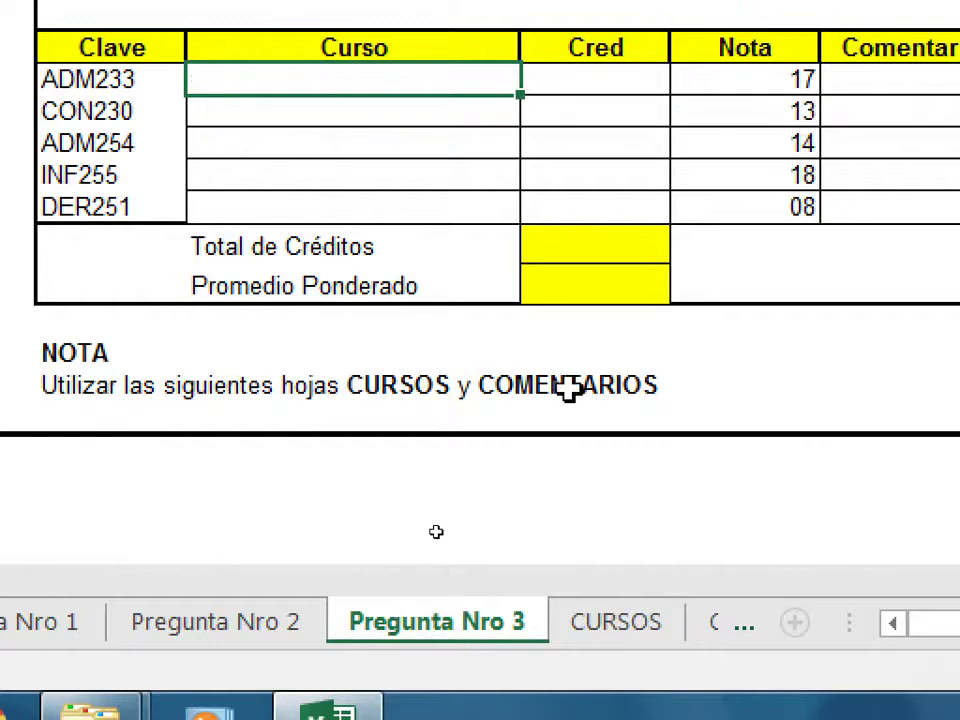
# Define the name CURSOS for the entire Clave, Curso and Cred. table on the CURSOS sheet, including its header row
pyautogui.click(641, 620)
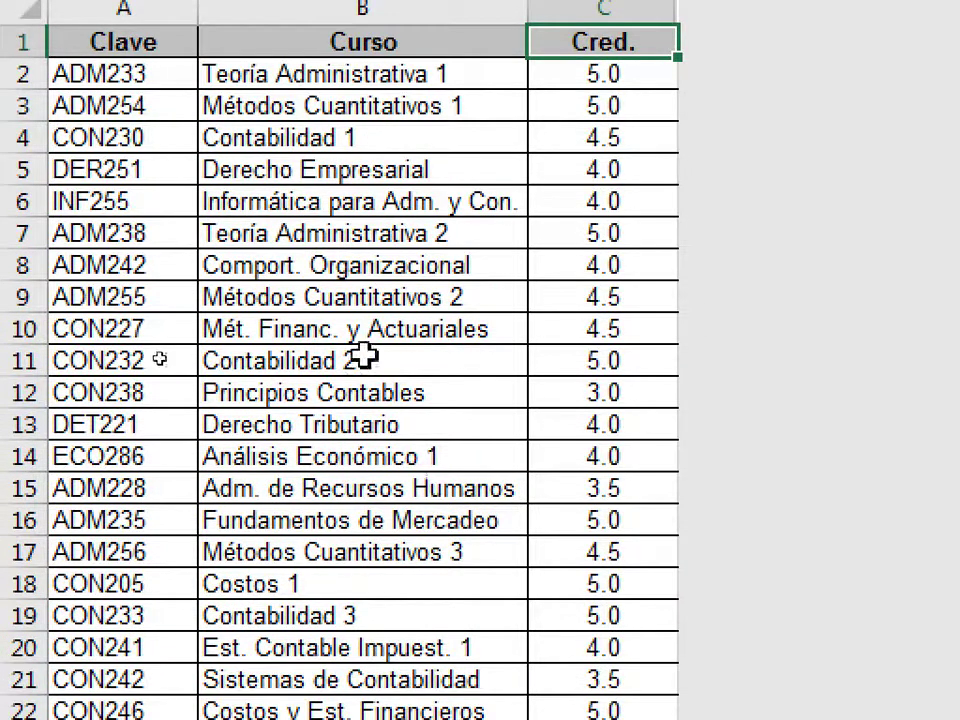
pyautogui.click(316, 405)
pyautogui.click(160, 270)
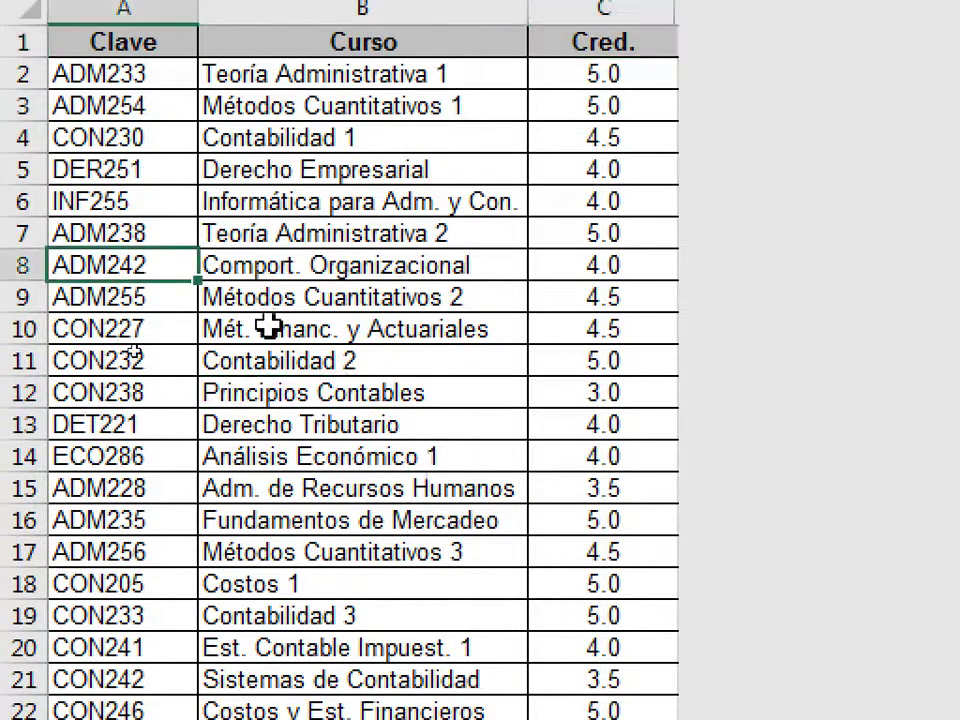
pyautogui.click(268, 327)
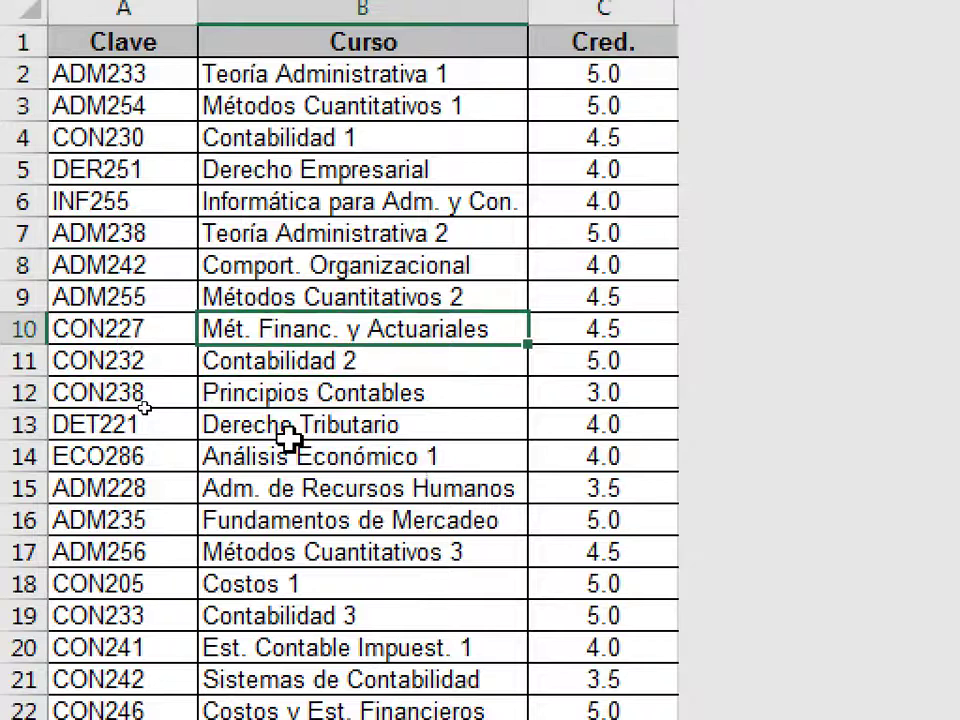
pyautogui.hotkey('ctrl', 'a')
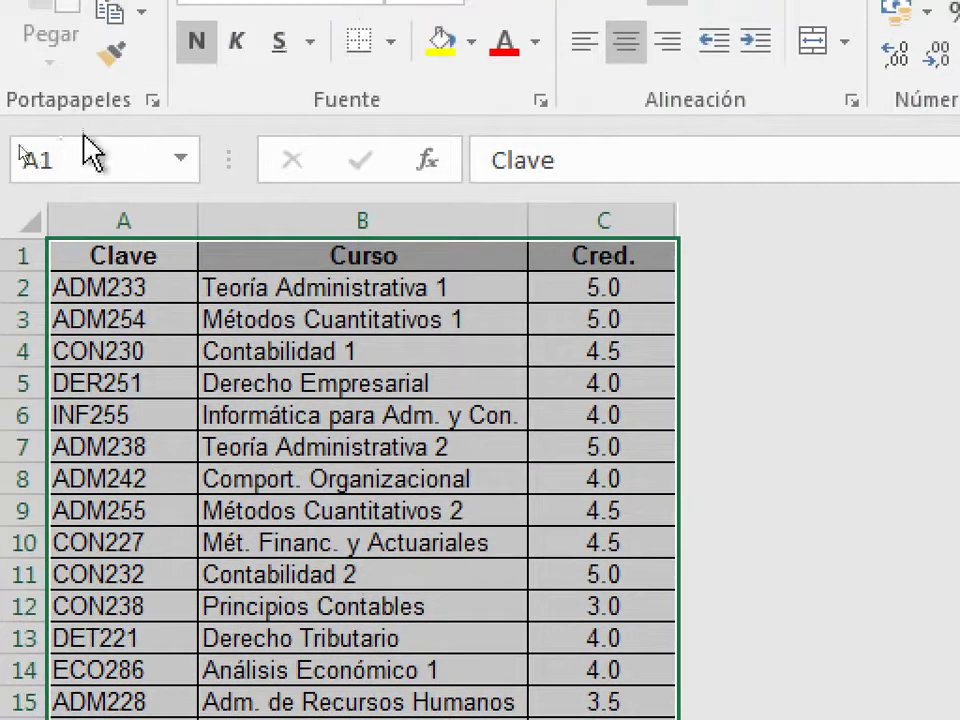
pyautogui.click(70, 170)
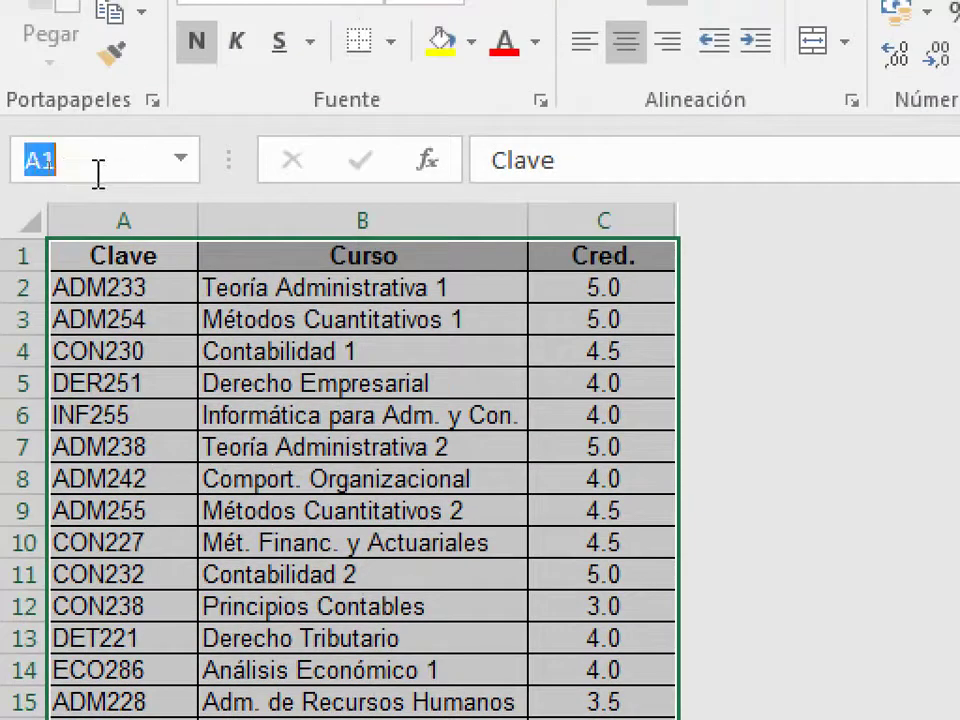
pyautogui.write('CURSOS')
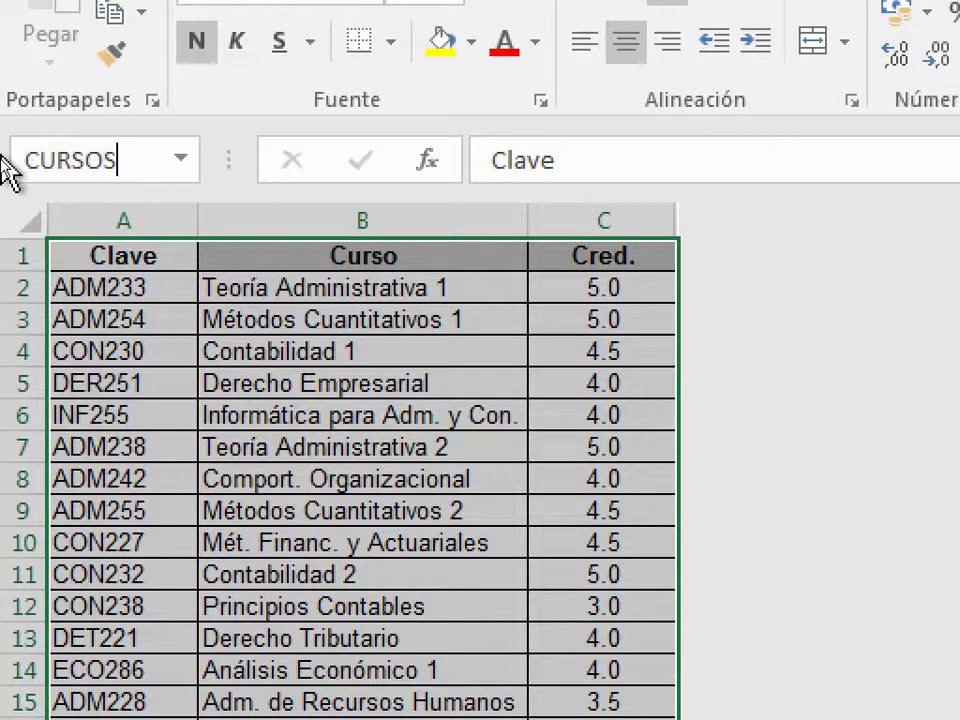
pyautogui.press('Return')
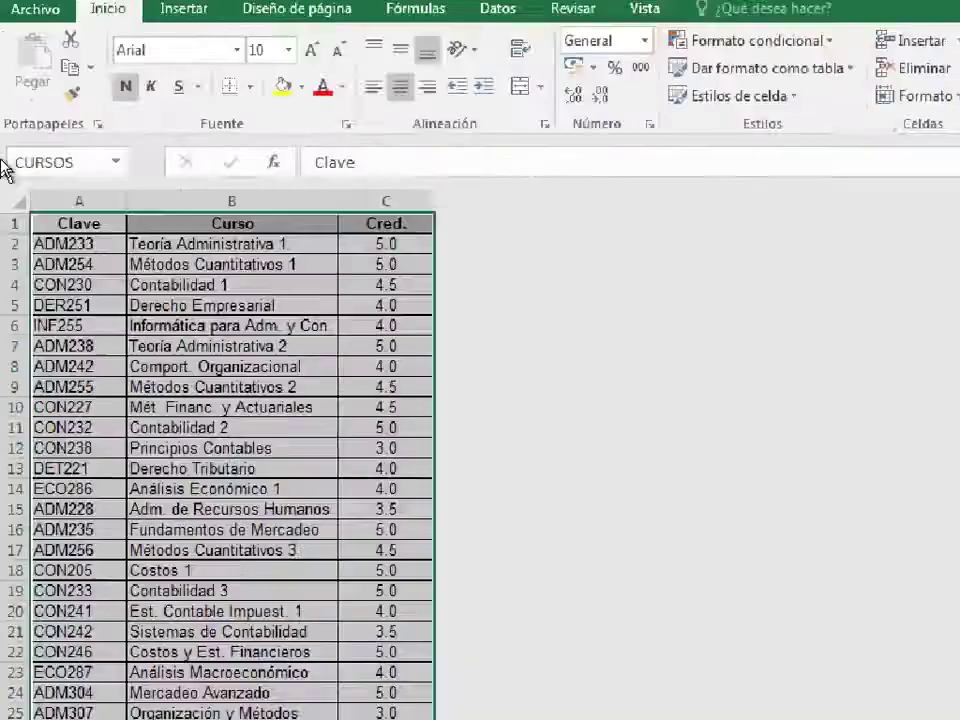
pyautogui.hotkey('ctrl', 'q')
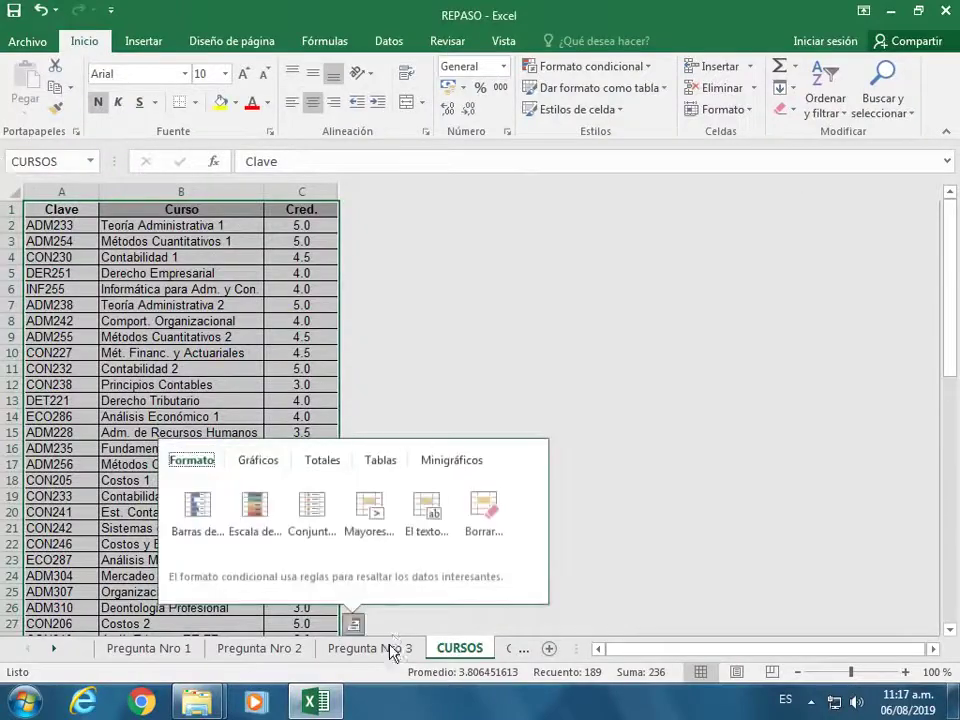
# On the Pregunta Nro 3 sheet, start a BUSCARV formula in the first Curso cell with D11 as lookup value and CURSOS as table
pyautogui.click(393, 650)
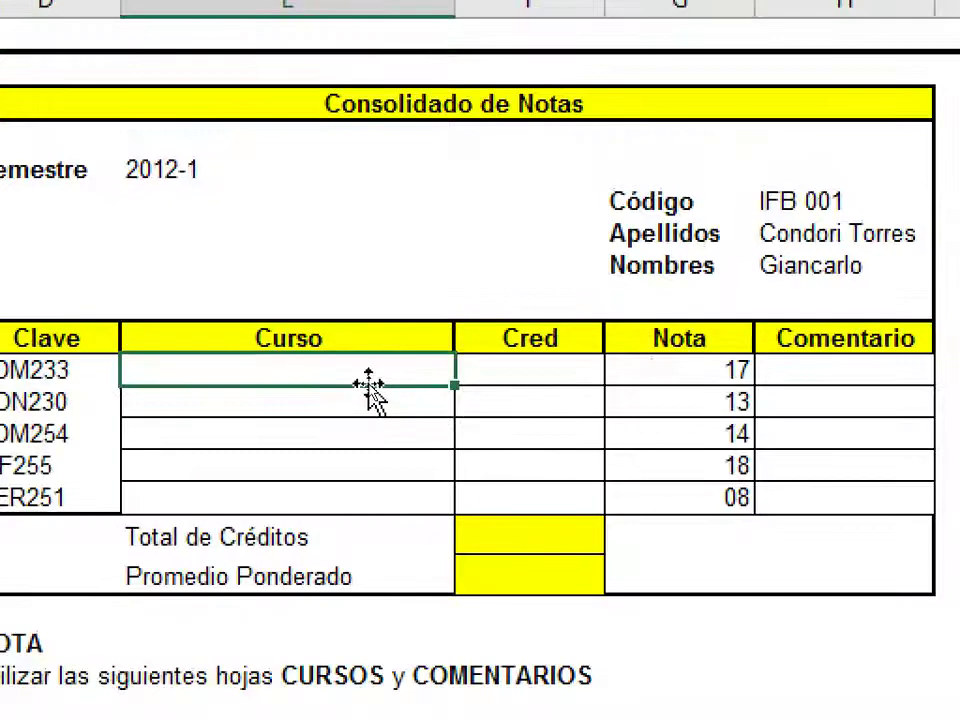
pyautogui.write('=BUSC')
pyautogui.press('Down')
pyautogui.press('Down')
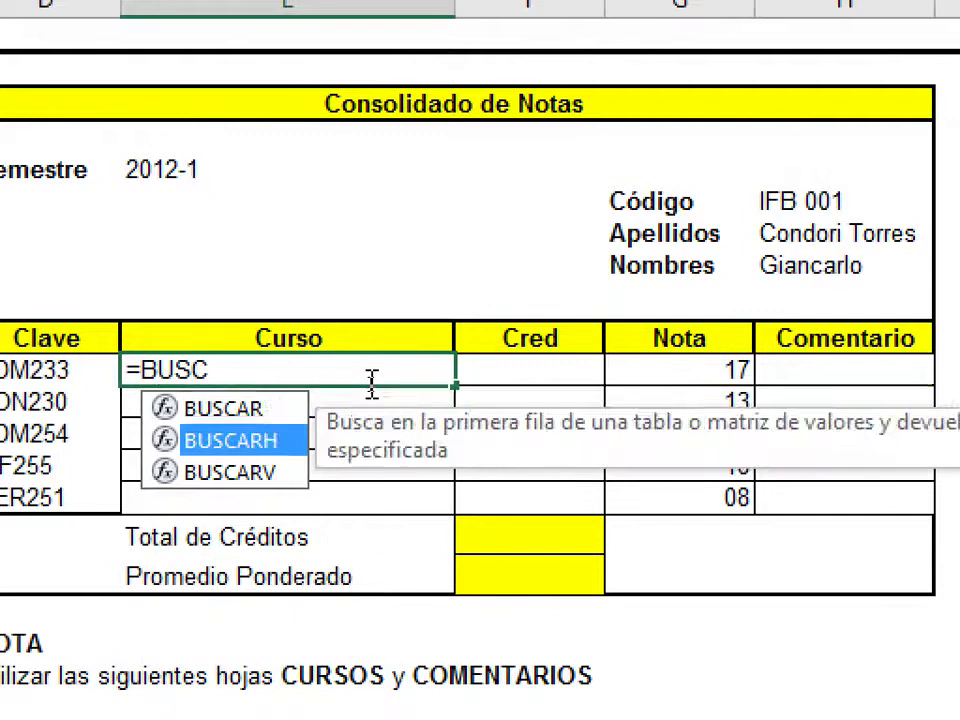
pyautogui.press('Tab')
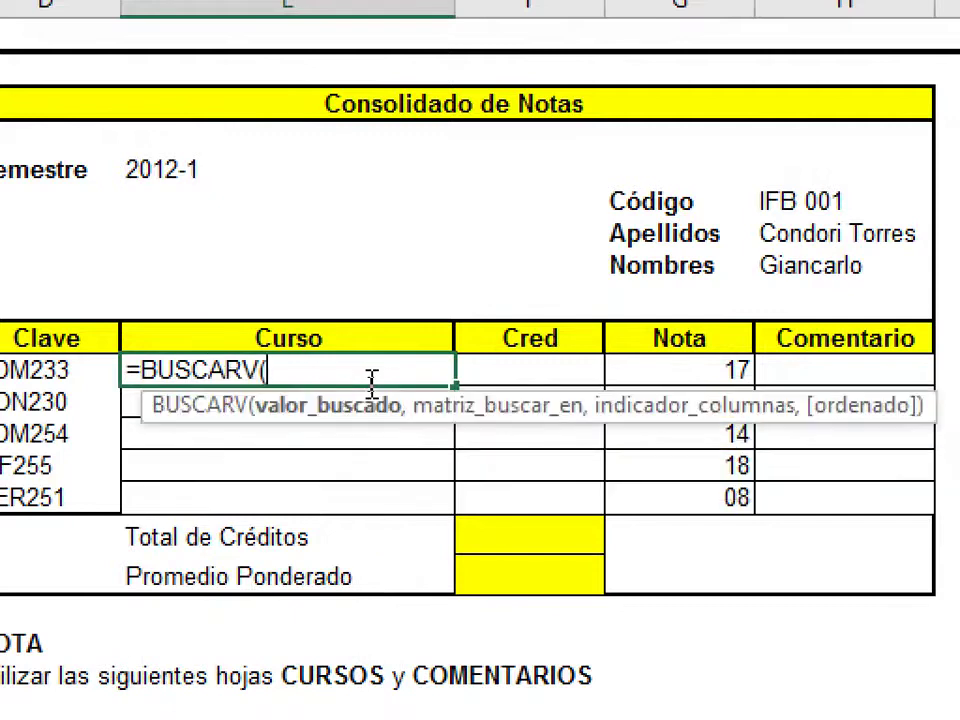
pyautogui.click(58, 370)
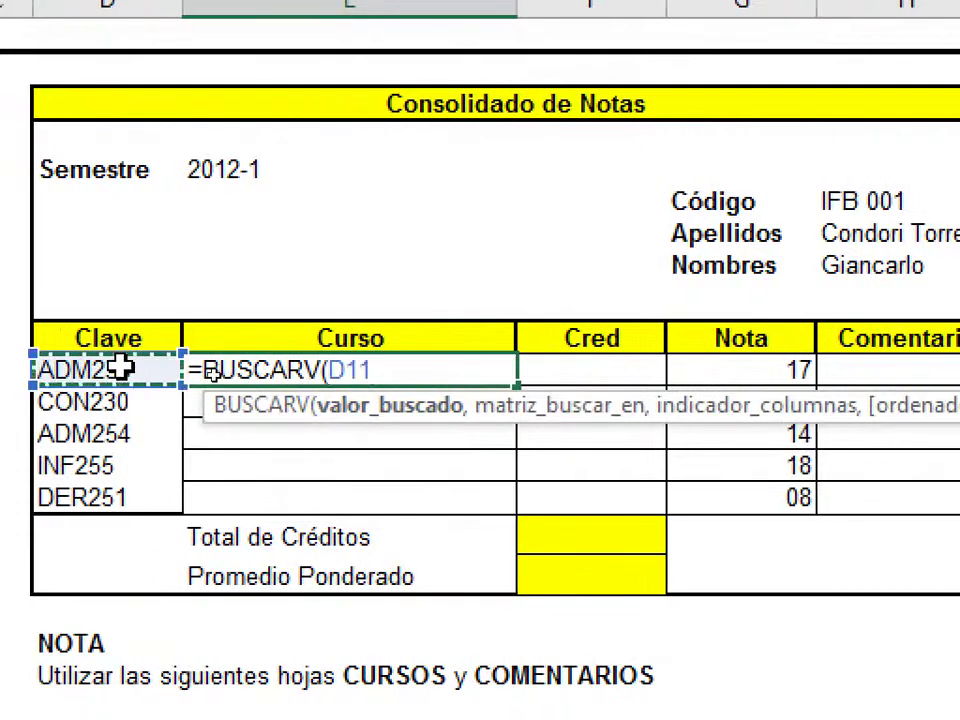
pyautogui.write(',')
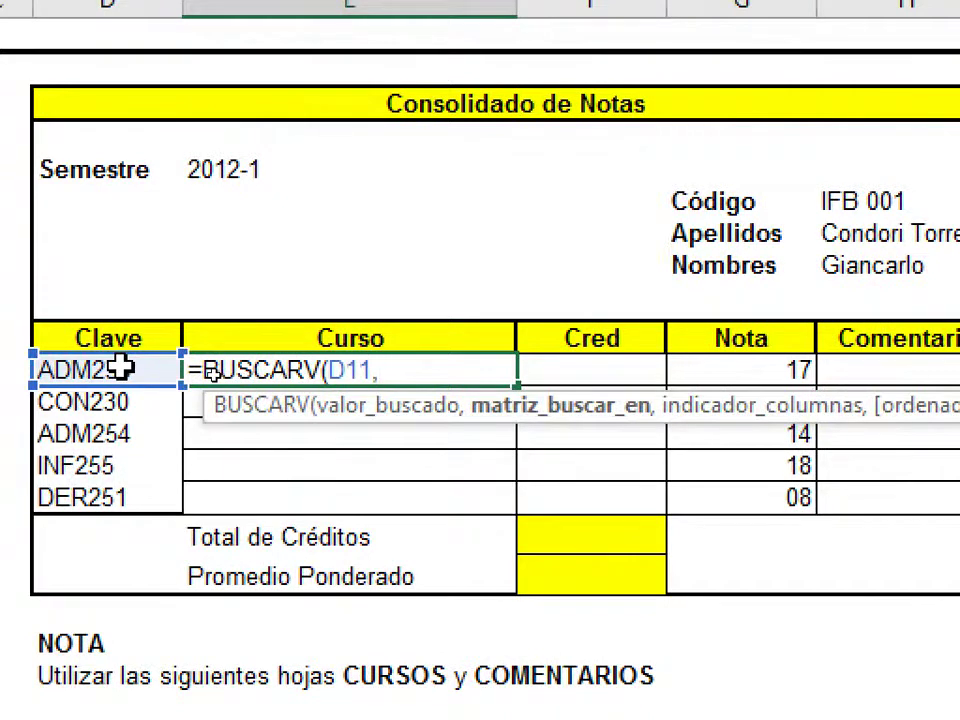
pyautogui.write('CUR')
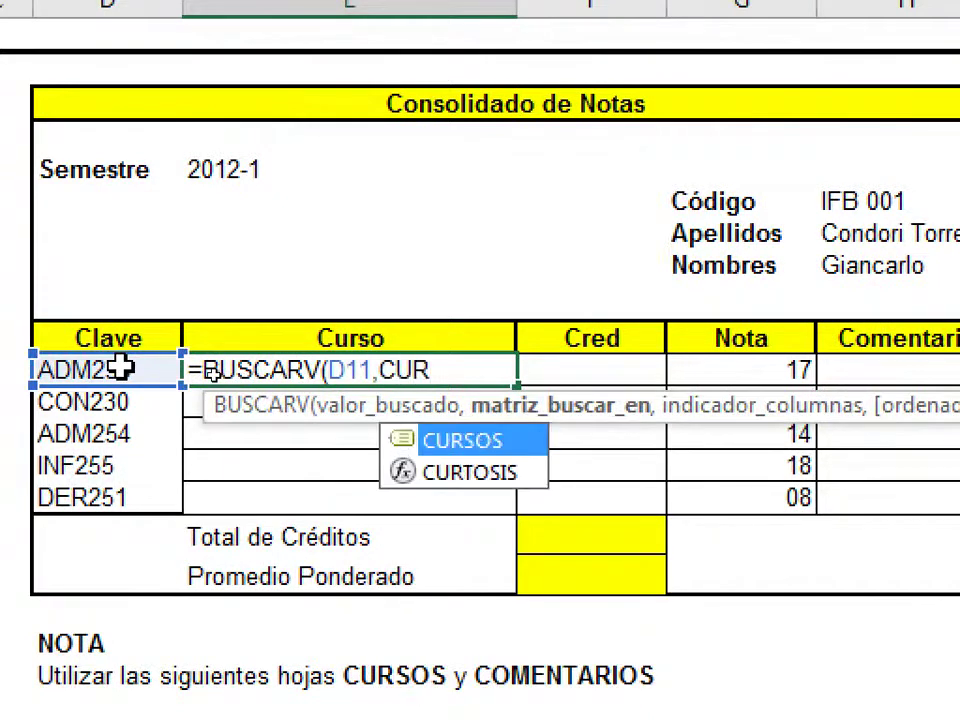
pyautogui.doubleClick(430, 443)
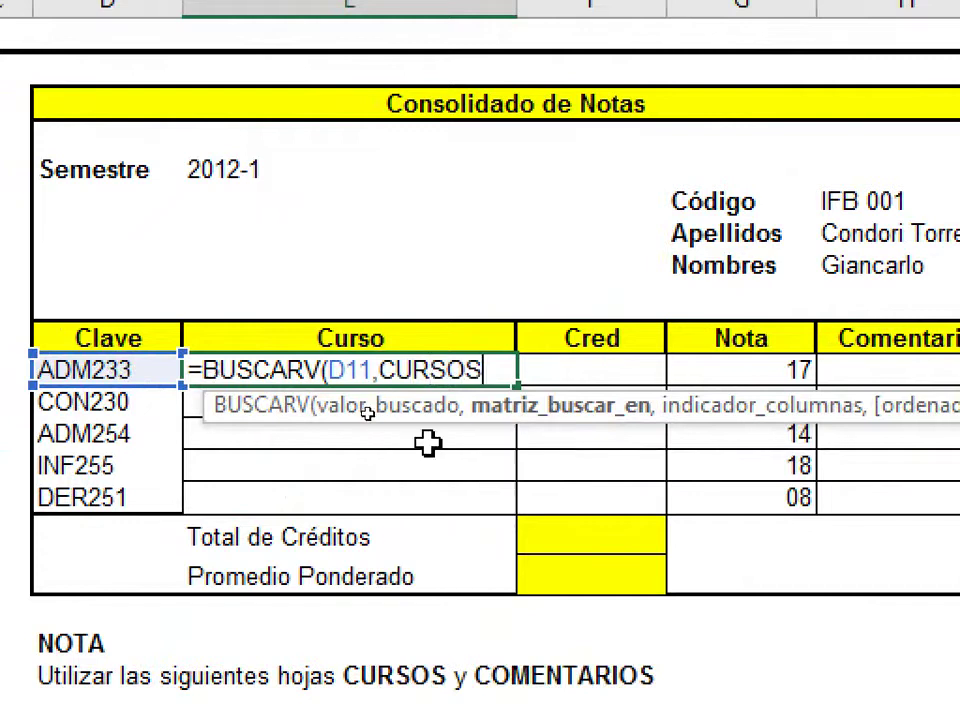
pyautogui.write(',')
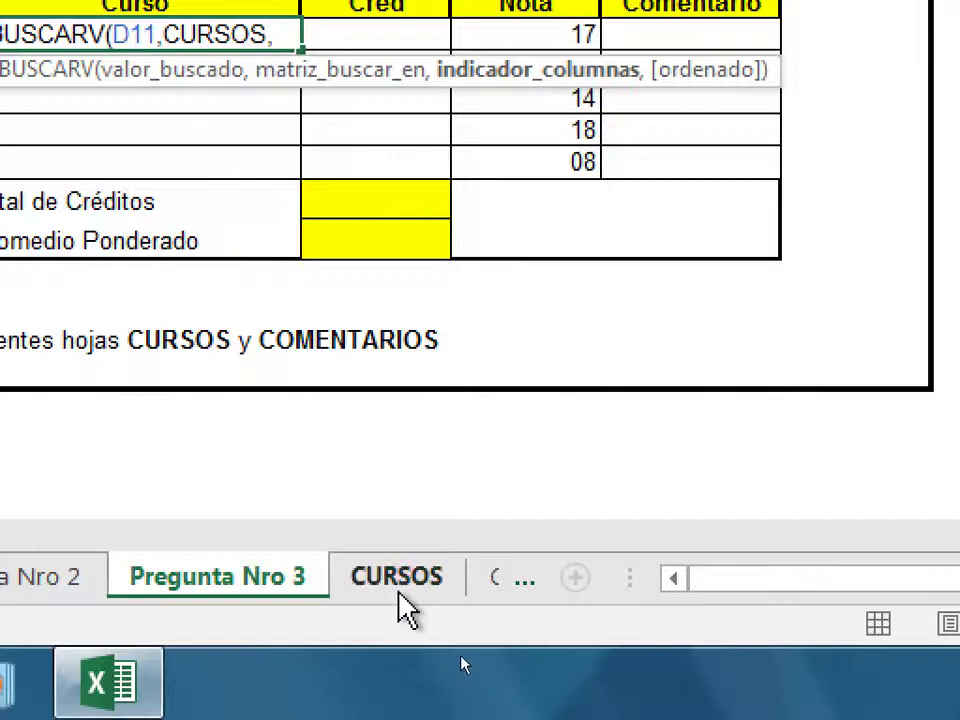
# Check the column order on the CURSOS sheet mid-formula, return, and remove the stray 'Pregunta Nro 3'! reference from the formula
pyautogui.click(397, 588)
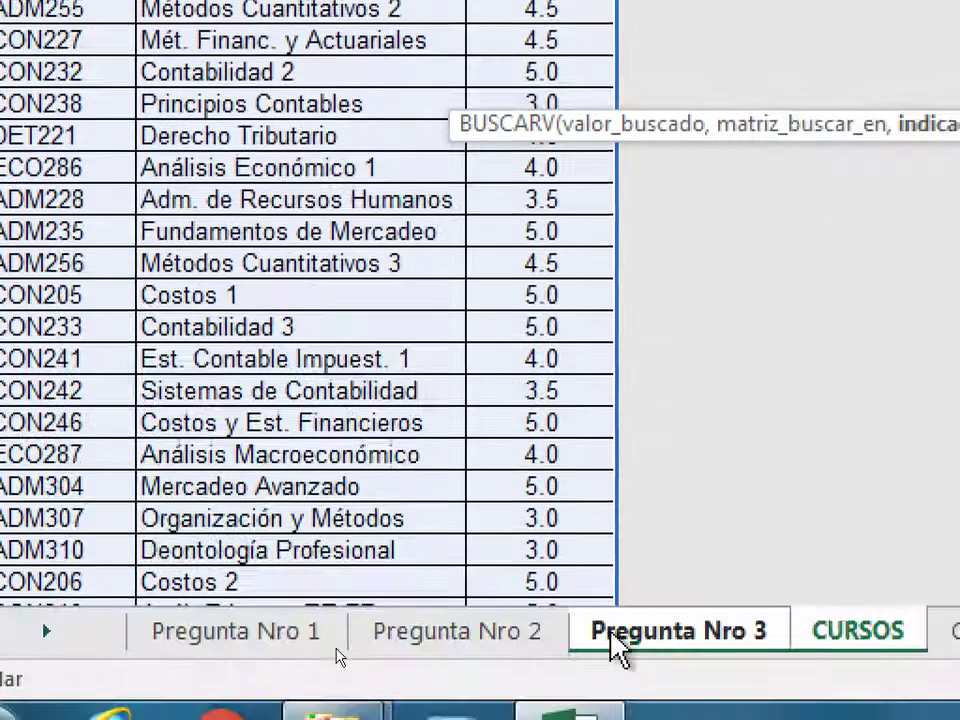
pyautogui.click(620, 632)
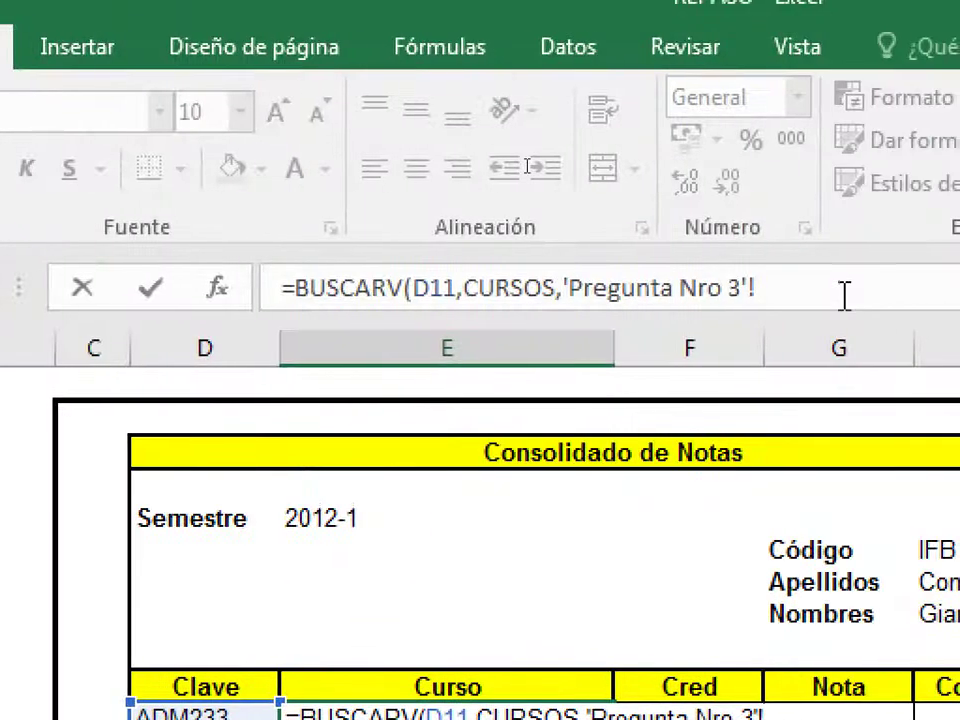
pyautogui.press('BackSpace')
pyautogui.press('BackSpace')
pyautogui.press('BackSpace')
pyautogui.press('BackSpace')
pyautogui.press('BackSpace')
pyautogui.press('BackSpace')
pyautogui.press('BackSpace')
pyautogui.press('BackSpace')
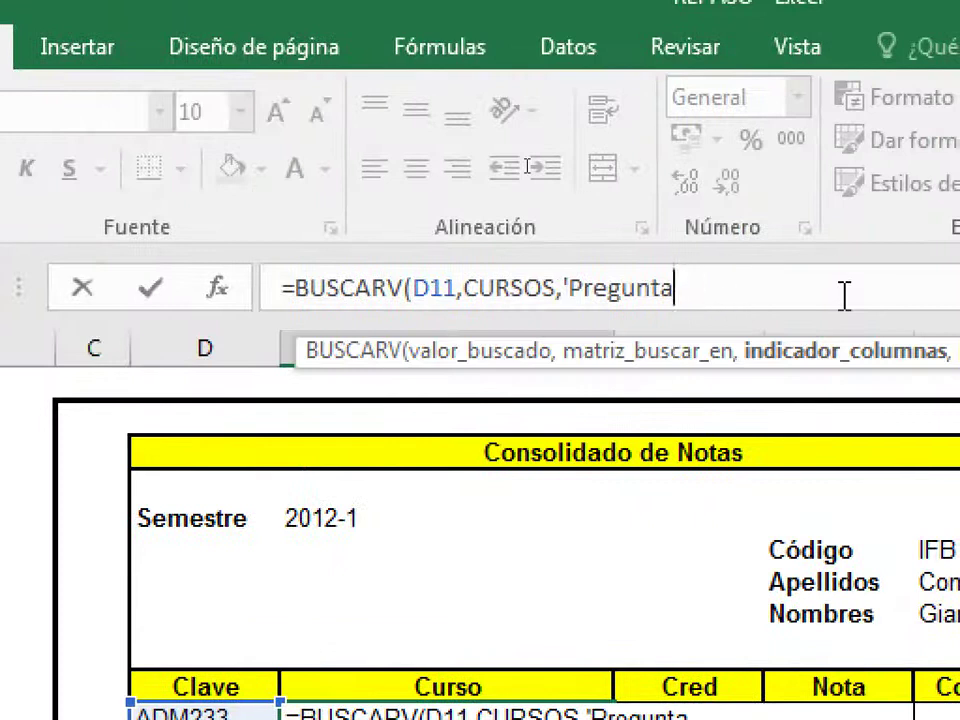
pyautogui.press('BackSpace')
pyautogui.press('BackSpace')
pyautogui.press('BackSpace')
pyautogui.press('BackSpace')
pyautogui.press('BackSpace')
pyautogui.press('BackSpace')
pyautogui.press('BackSpace')
pyautogui.press('BackSpace')
pyautogui.press('BackSpace')
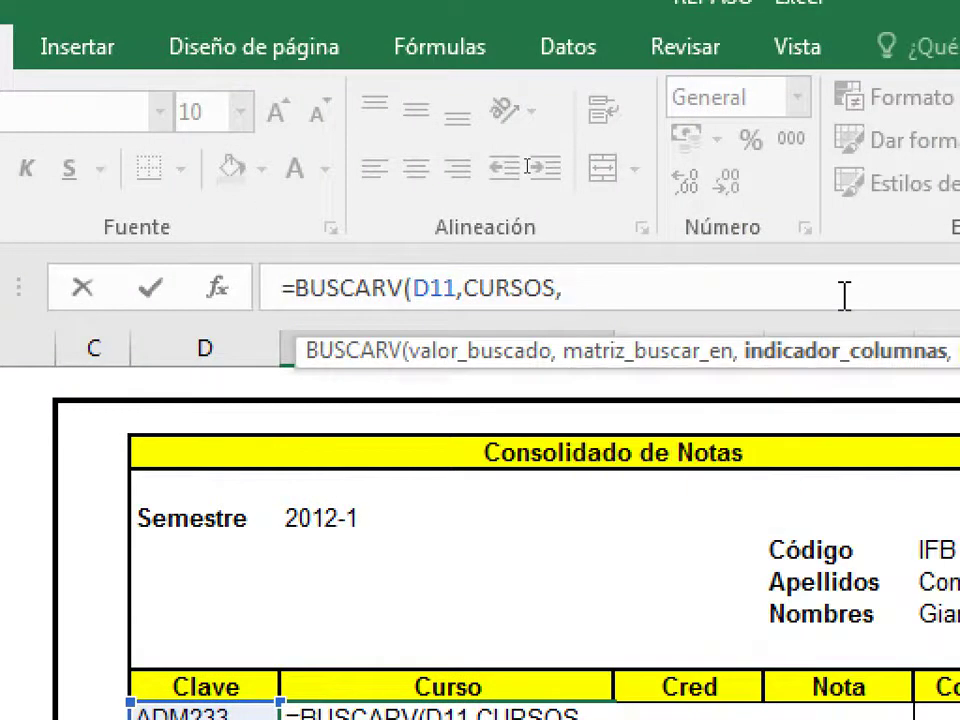
# Complete the Curso formula with column index 2 and exact match 0, and fill it down to the DER251 row
pyautogui.write('2,')
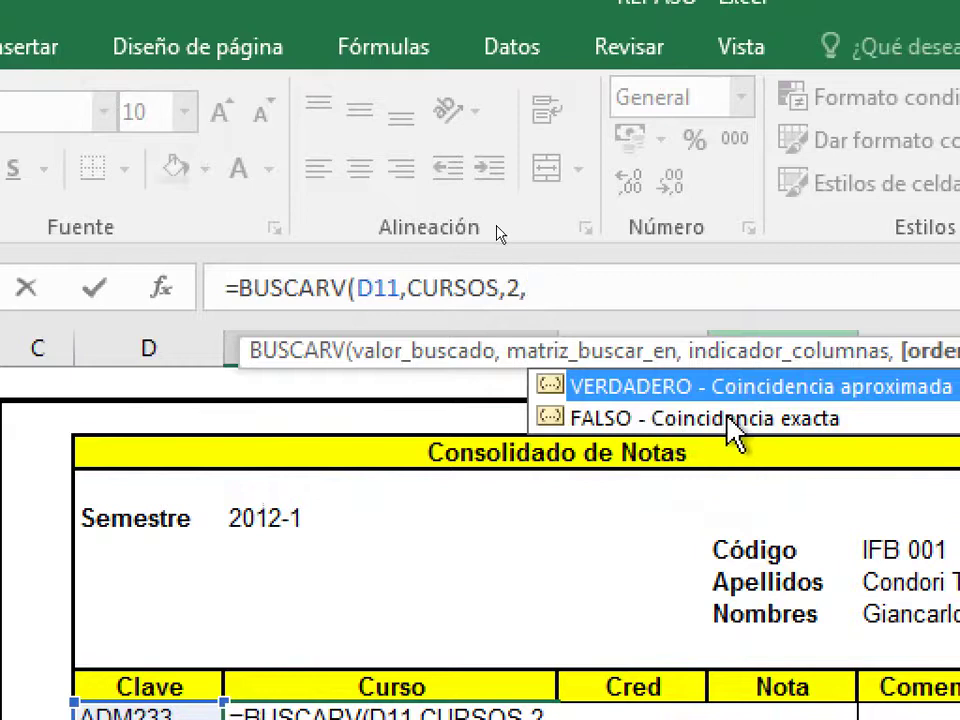
pyautogui.write('0)')
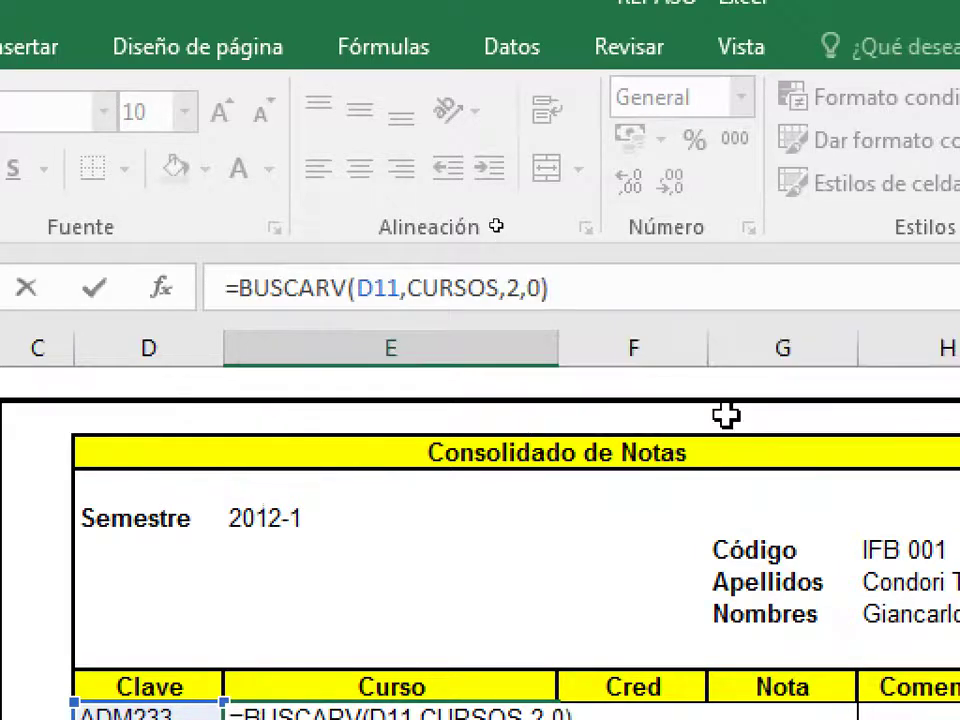
pyautogui.press('Return')
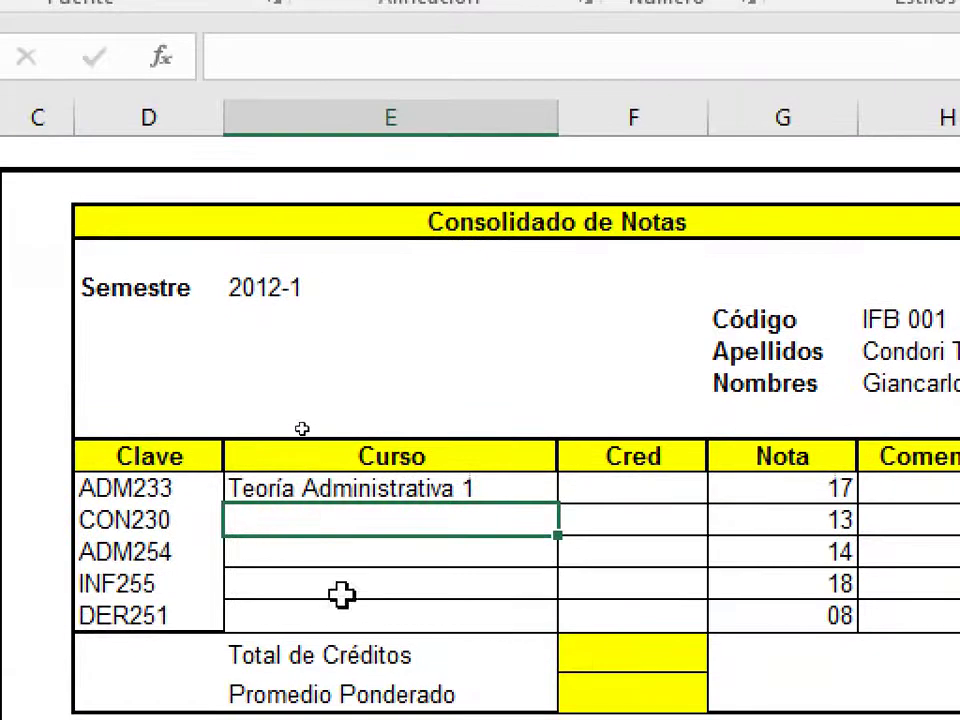
pyautogui.click(412, 490)
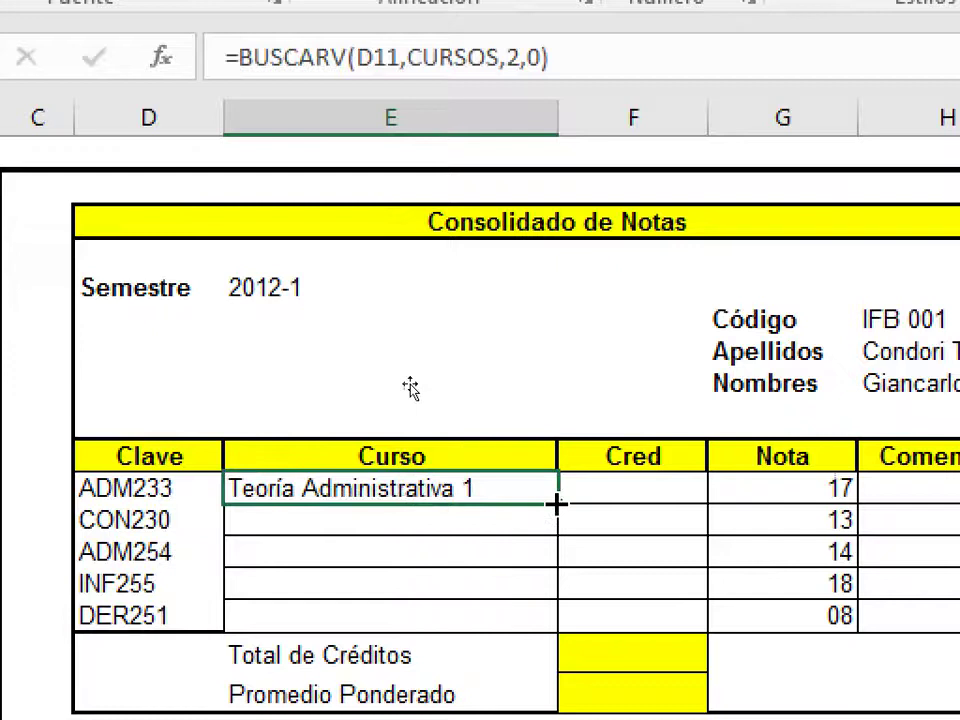
pyautogui.doubleClick(557, 505)
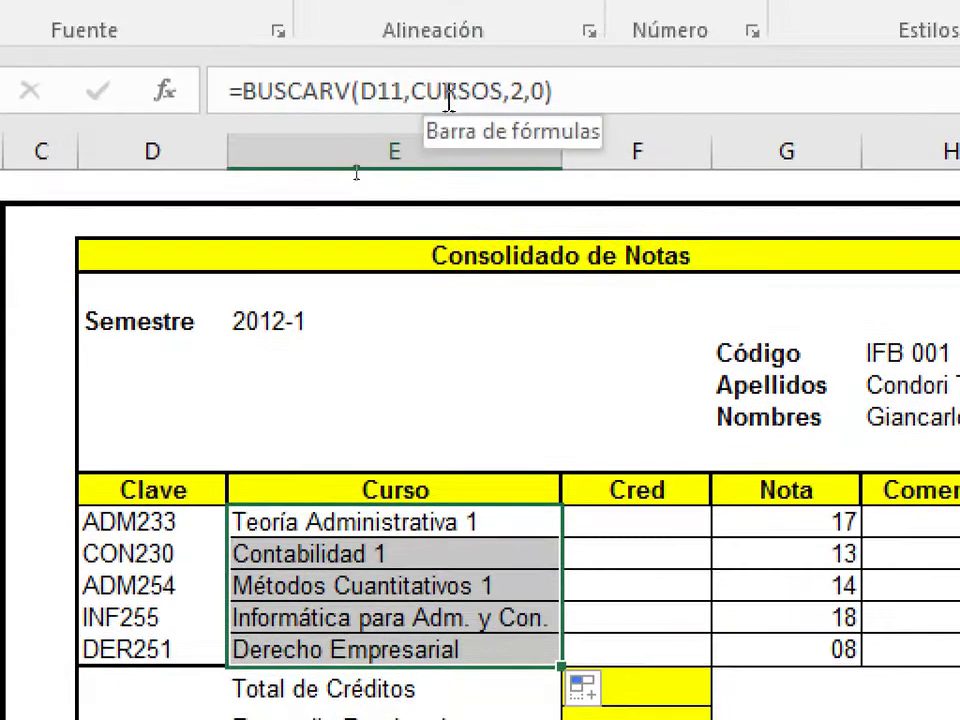
# Enter =BUSCARV(D11,CURSOS,3,0) in the first Cred cell, using the Curso formula as reference
pyautogui.click(648, 521)
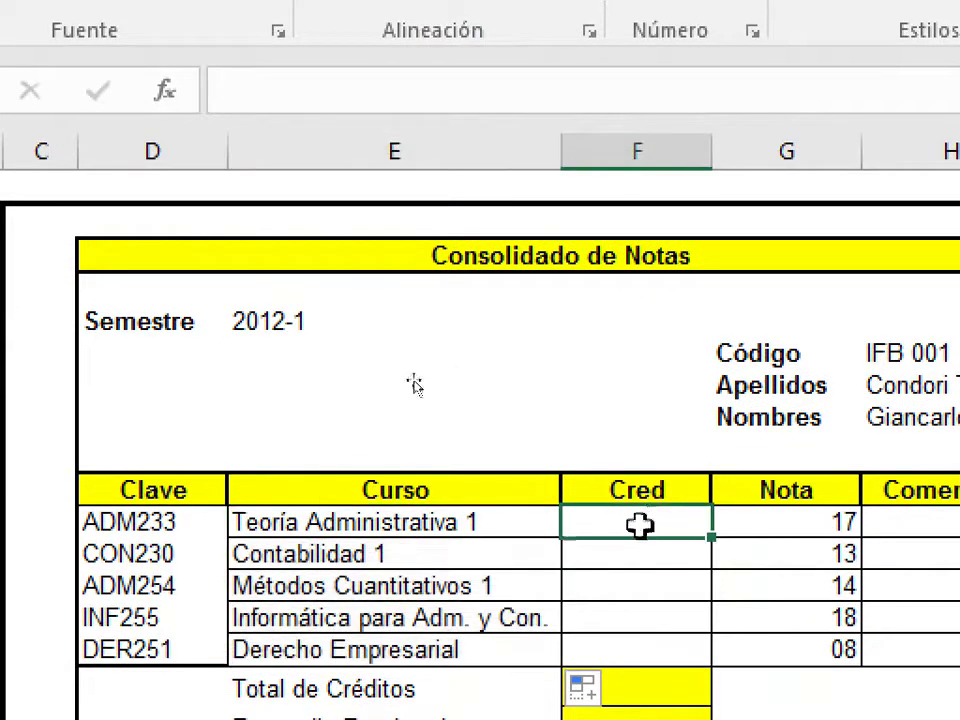
pyautogui.click(499, 518)
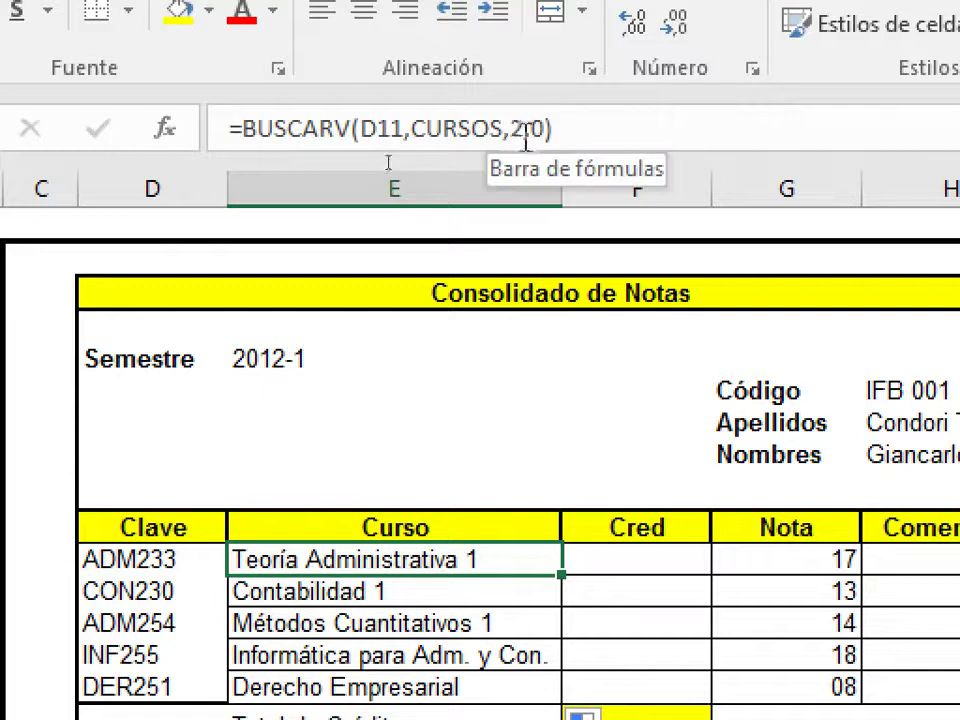
pyautogui.click(652, 572)
pyautogui.write('=')
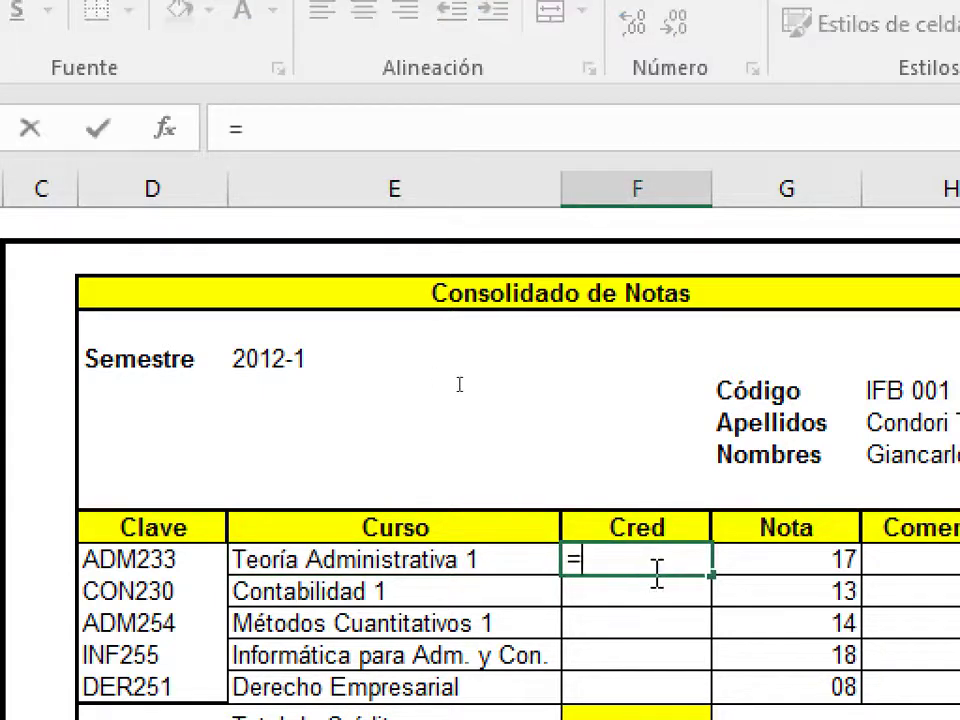
pyautogui.write('BUSCARV(')
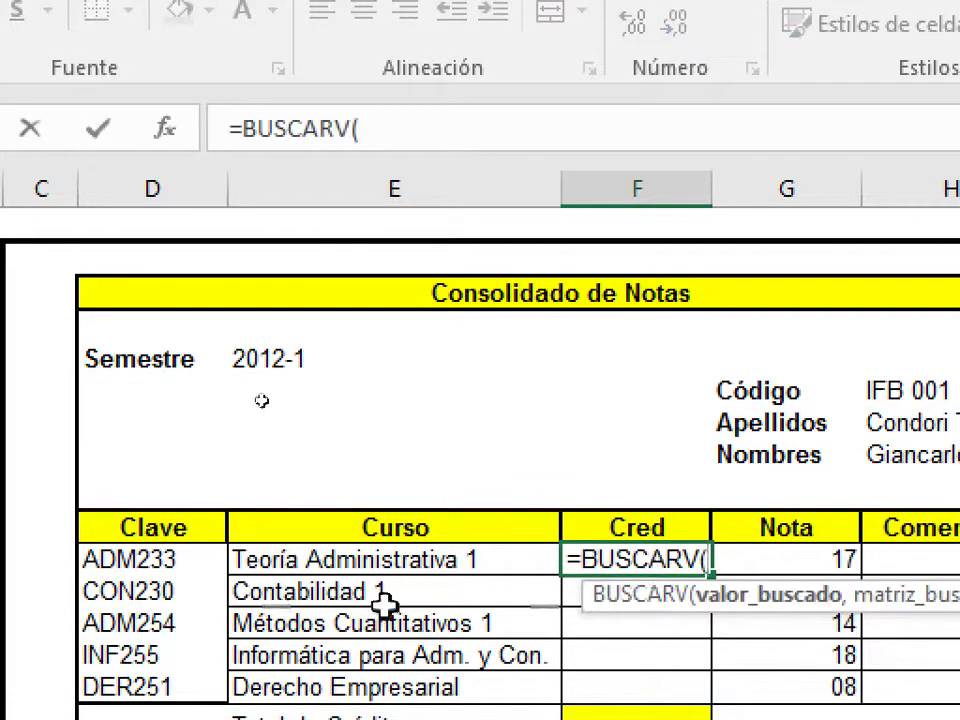
pyautogui.click(182, 557)
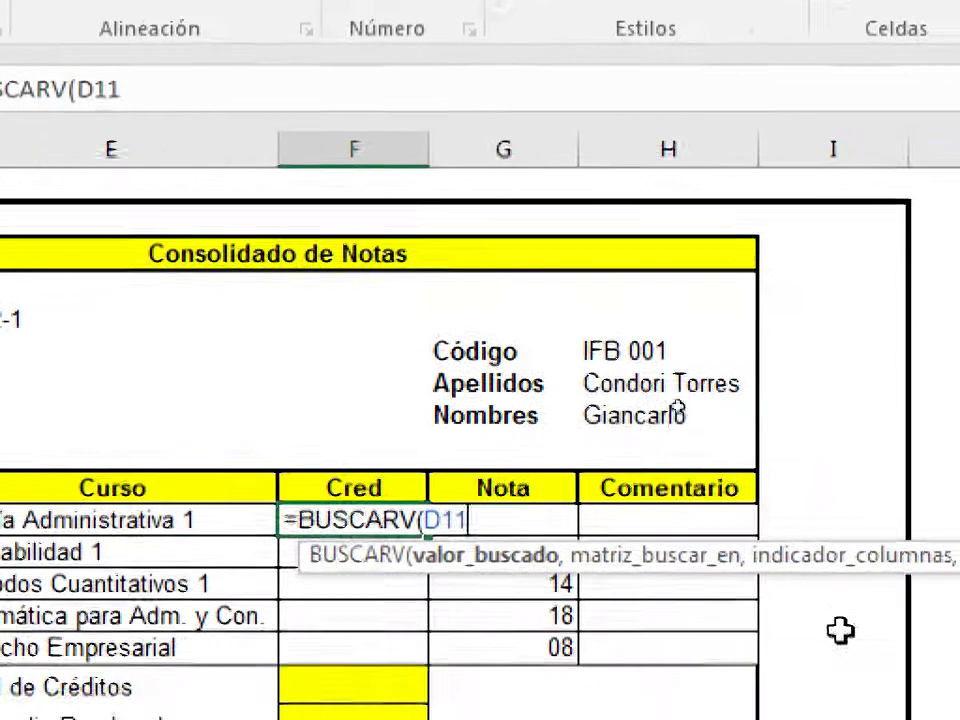
pyautogui.write(',')
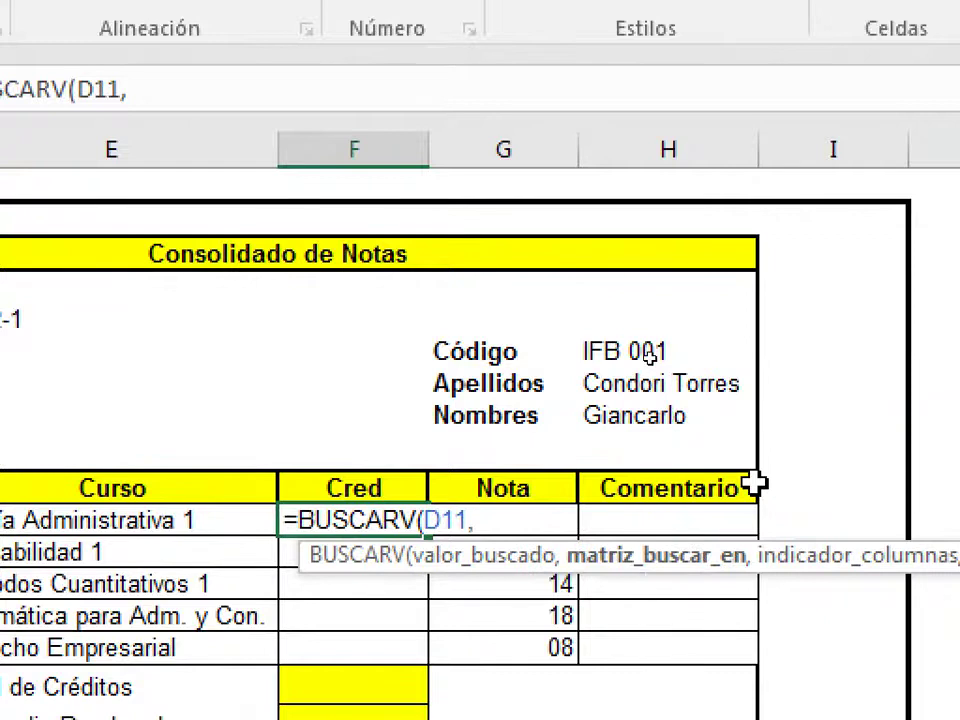
pyautogui.write('CUR')
pyautogui.press('Tab')
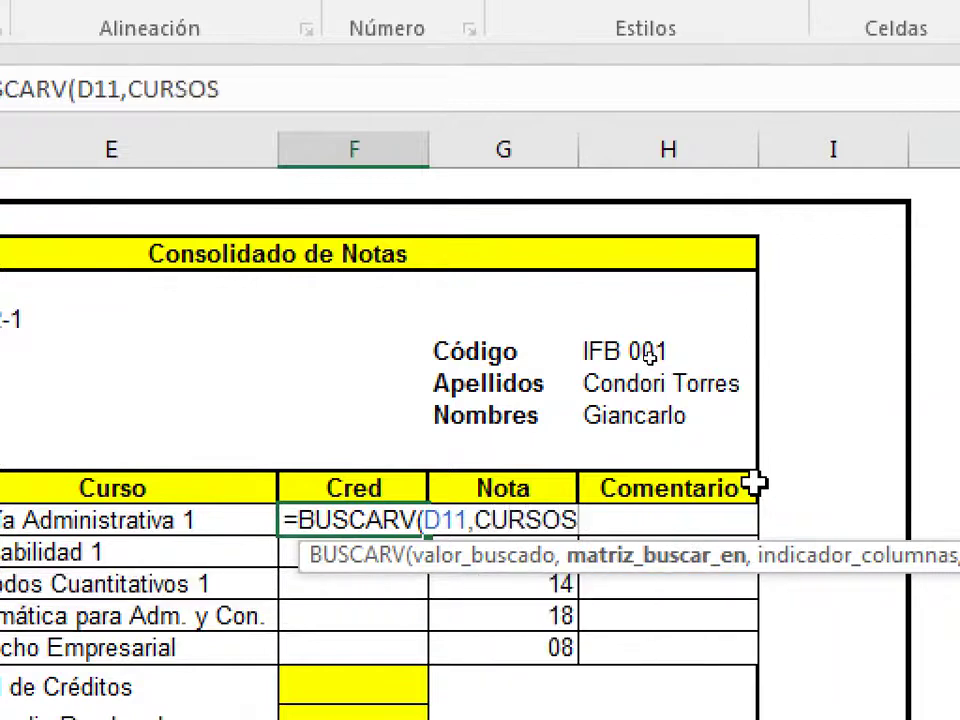
pyautogui.write(',')
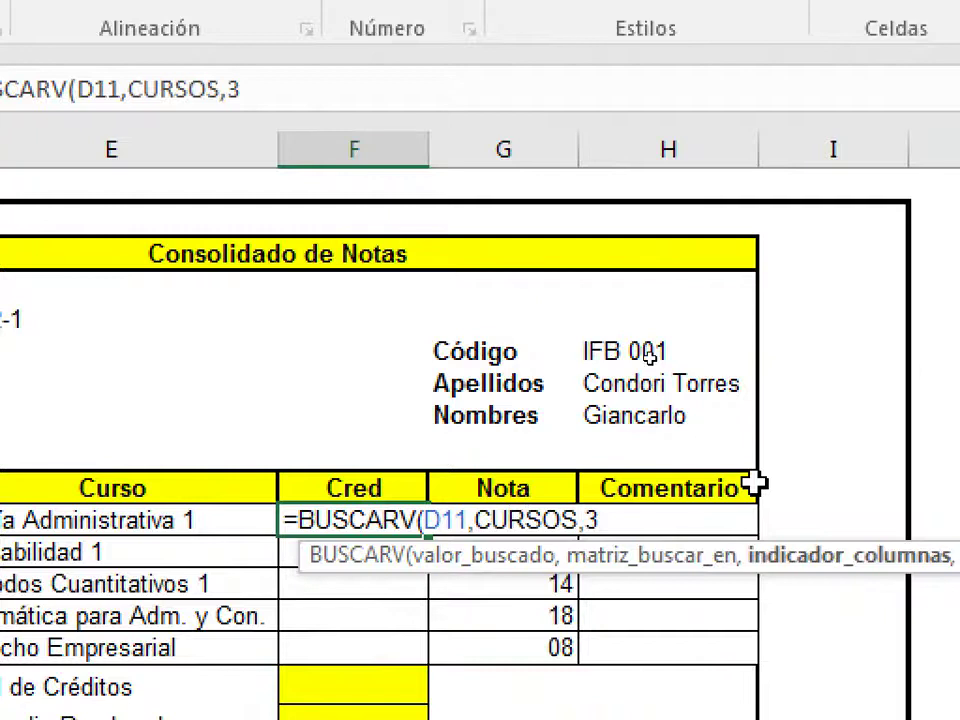
pyautogui.write('3,')
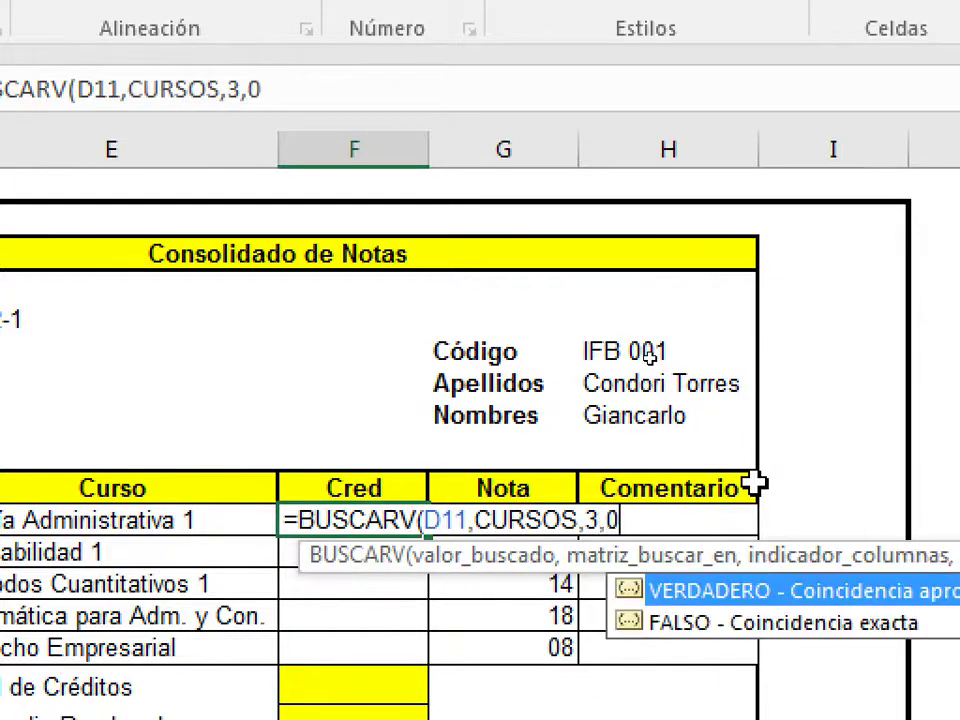
pyautogui.write('0)')
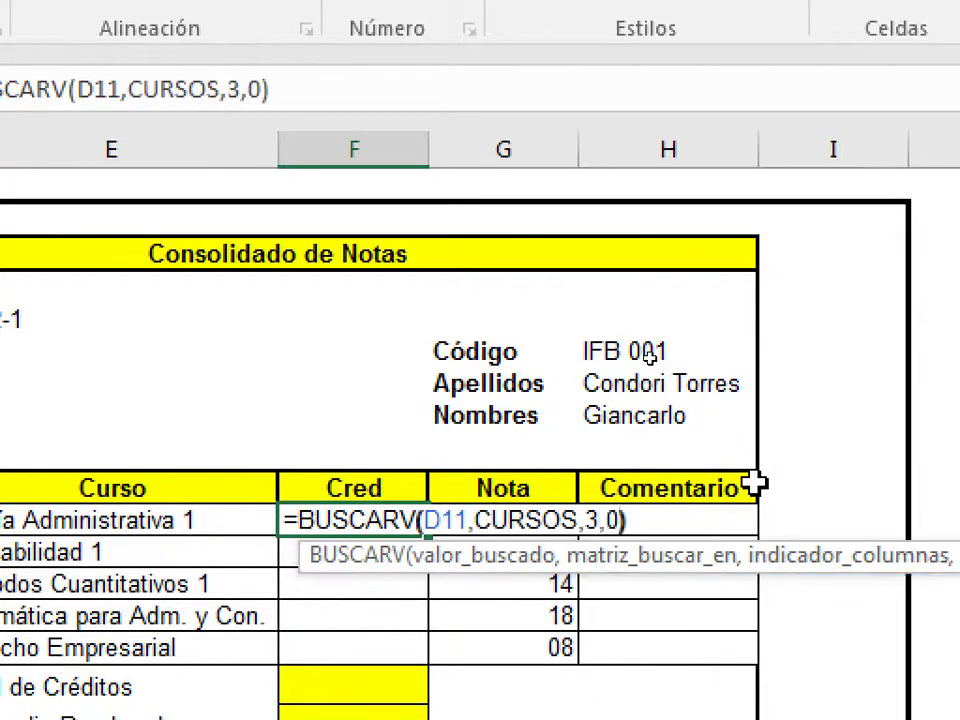
pyautogui.press('Return')
# Fill the Cred formula down from the ADM233 row to the DER251 row
pyautogui.press('Up')
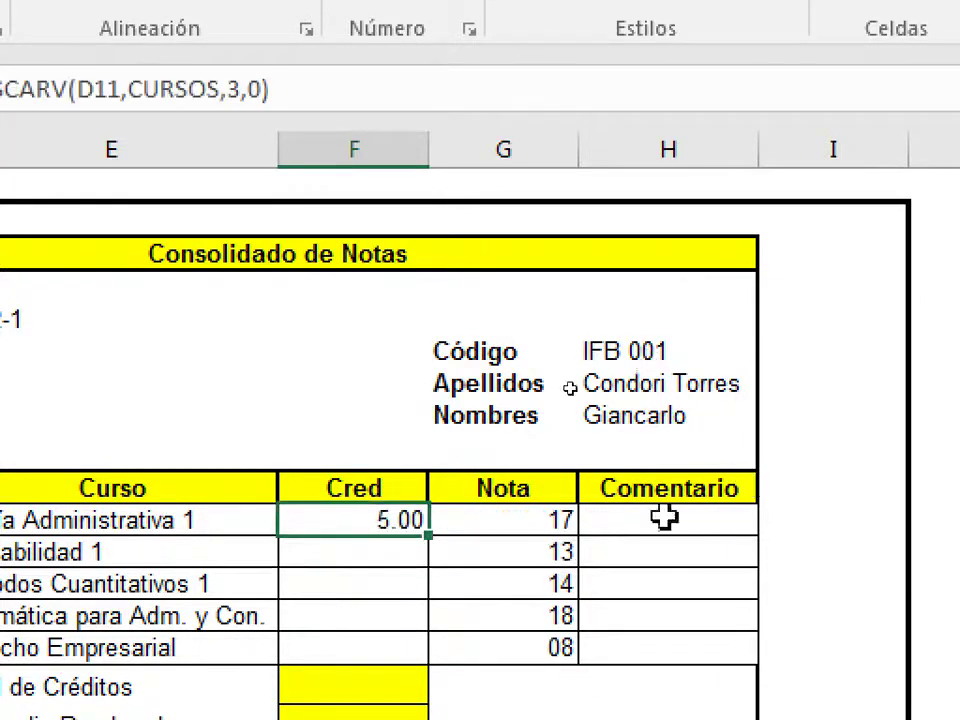
pyautogui.doubleClick(430, 530)
pyautogui.moveTo(433, 528); pyautogui.dragTo(435, 655)
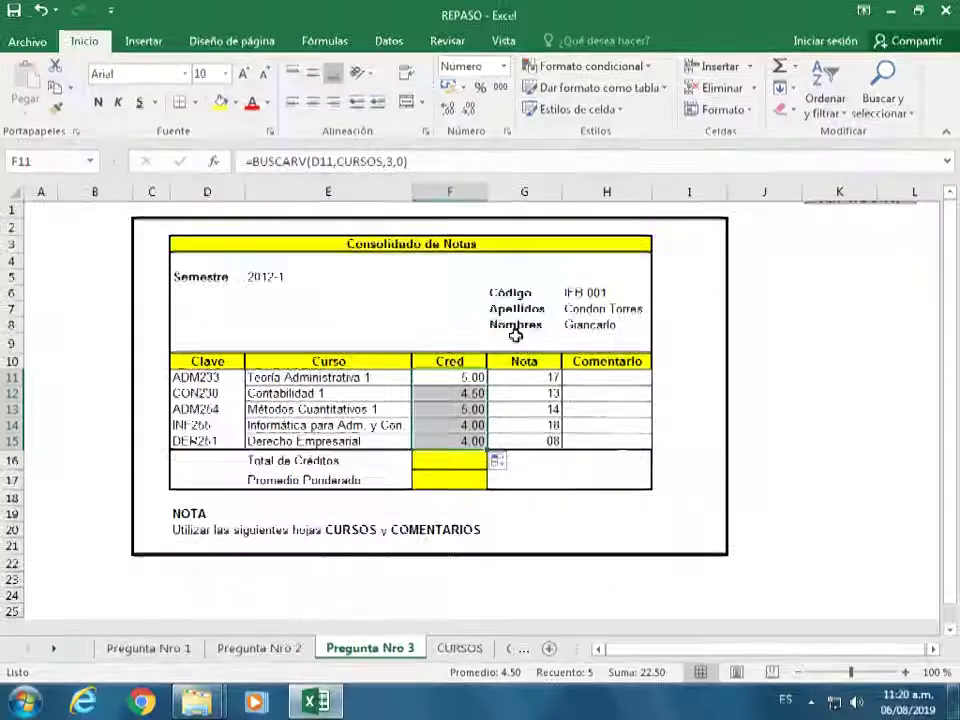
# Examine the Mín, Máx and Comentario ranges on the COMENTARIOS sheet for the first Comentario cell, and return to Pregunta Nro 3
pyautogui.click(796, 402)
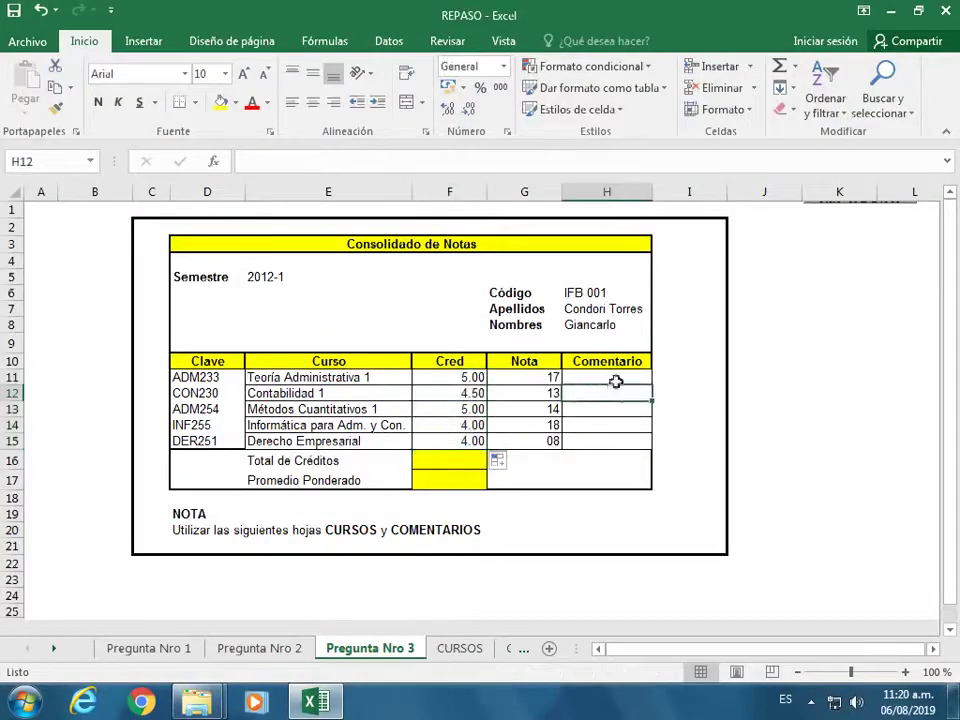
pyautogui.click(616, 381)
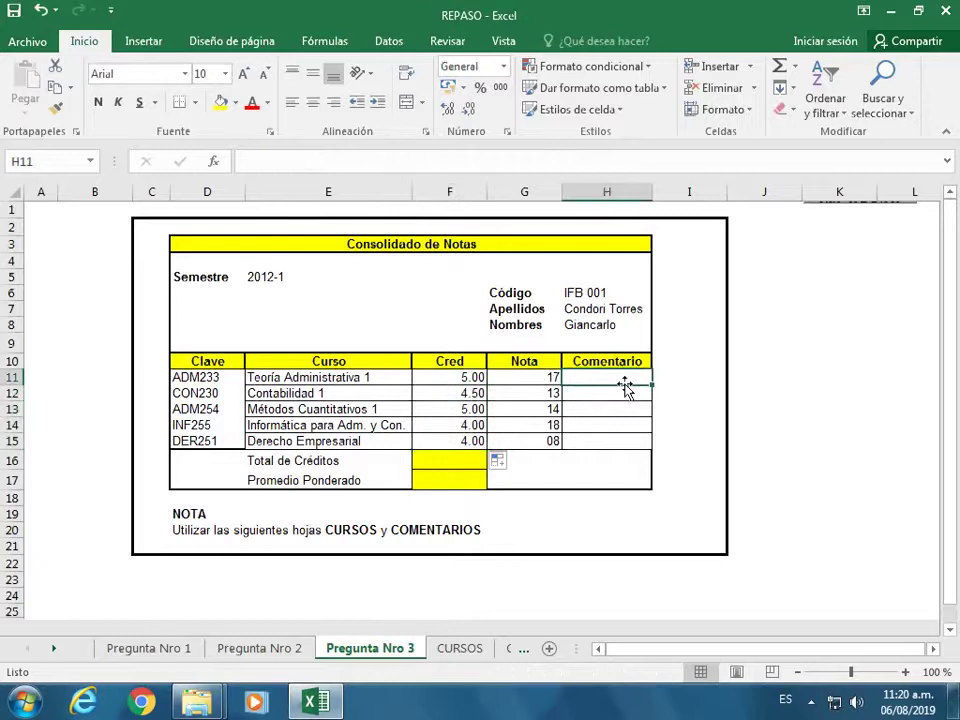
pyautogui.click(511, 650)
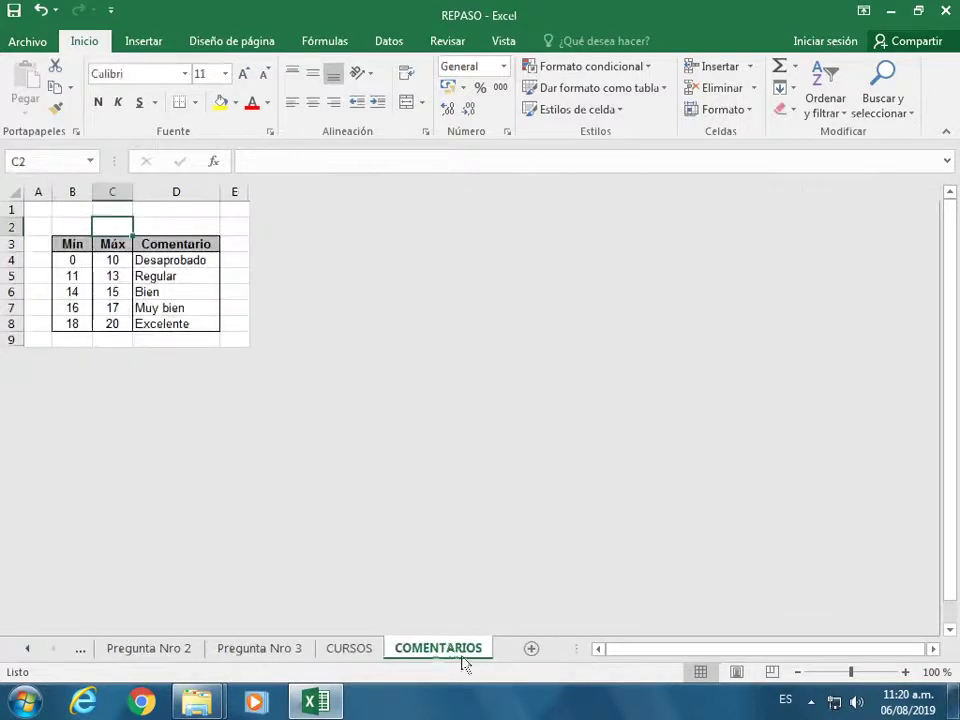
pyautogui.click(150, 265)
pyautogui.press('Down')
pyautogui.press('Down')
pyautogui.press('Down')
pyautogui.press('Down')
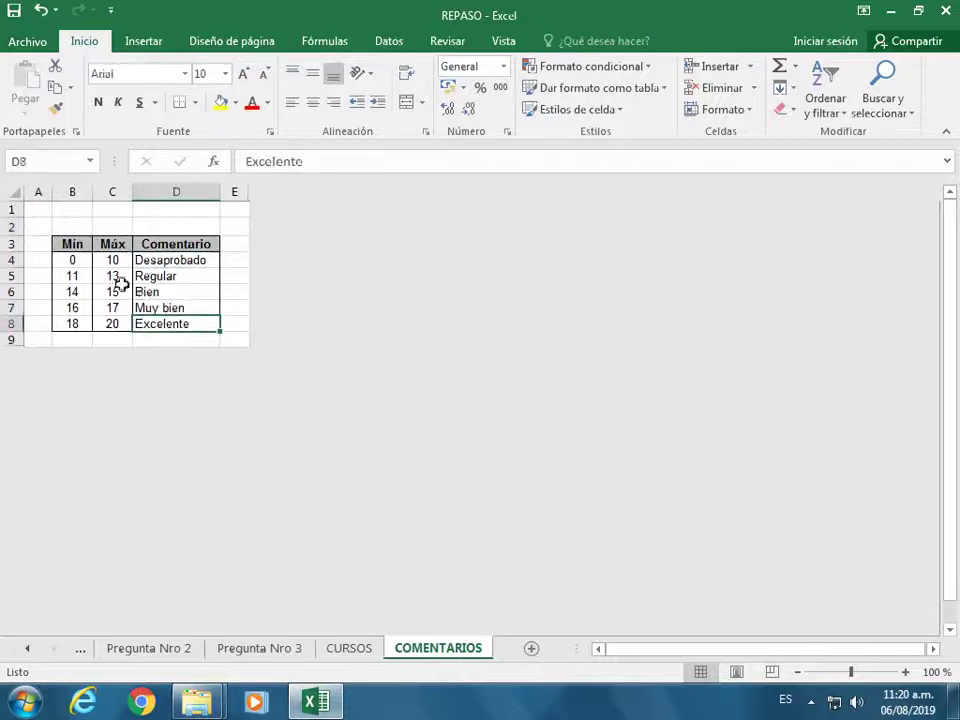
pyautogui.click(72, 260)
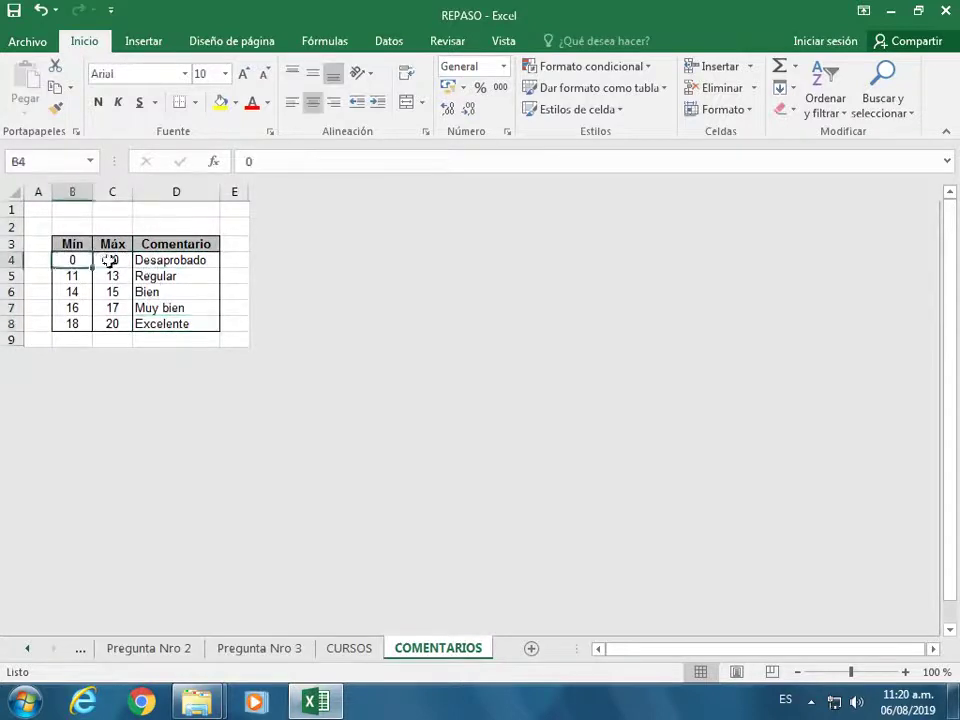
pyautogui.click(107, 261)
pyautogui.moveTo(75, 261); pyautogui.dragTo(112, 276)
pyautogui.click(178, 261)
pyautogui.click(75, 276)
pyautogui.click(259, 648)
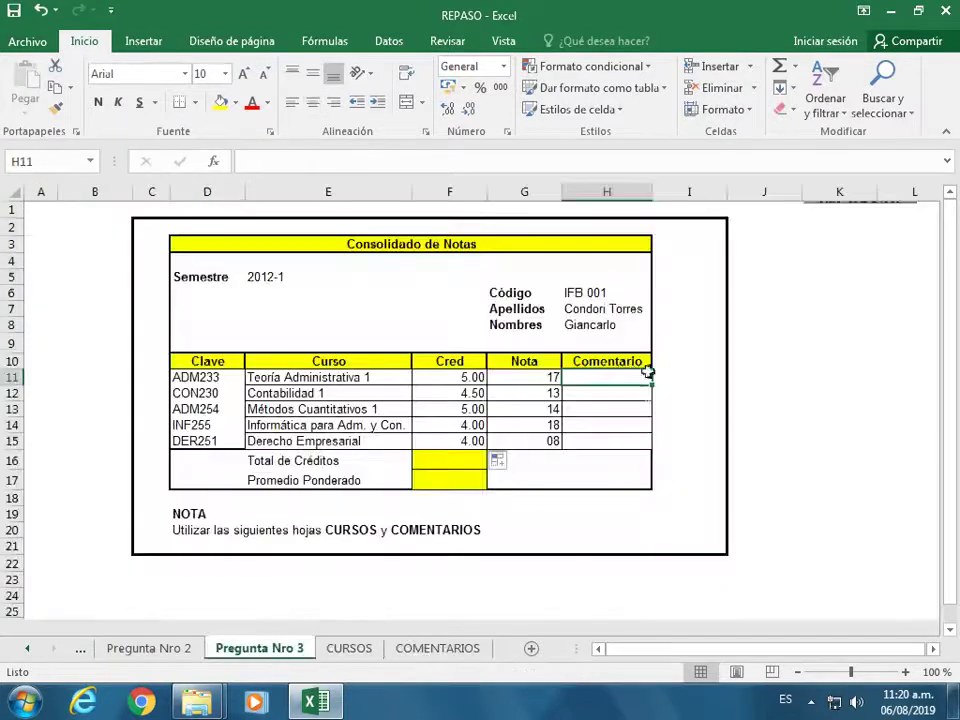